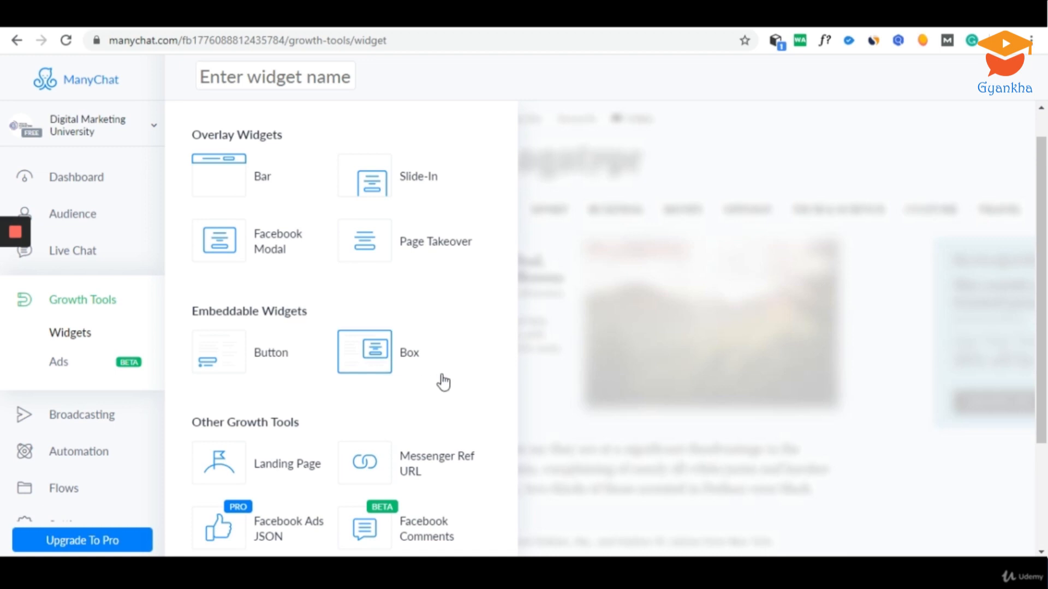
# Step: Create a Facebook Modal widget and replace its headline with "Text Goes Here"
pyautogui.scroll(1, 443, 380)
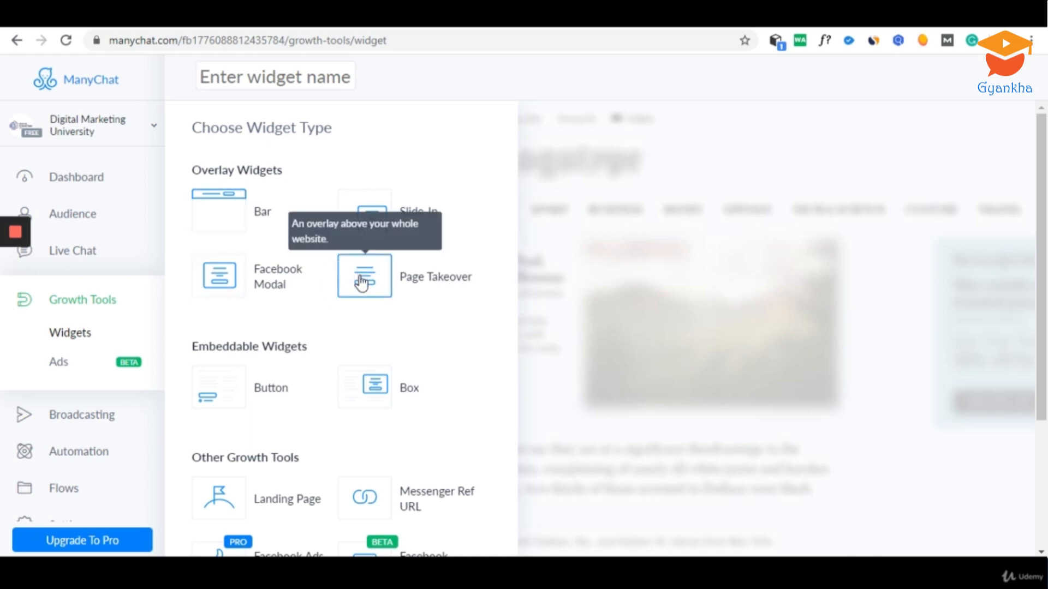
pyautogui.click(277, 284)
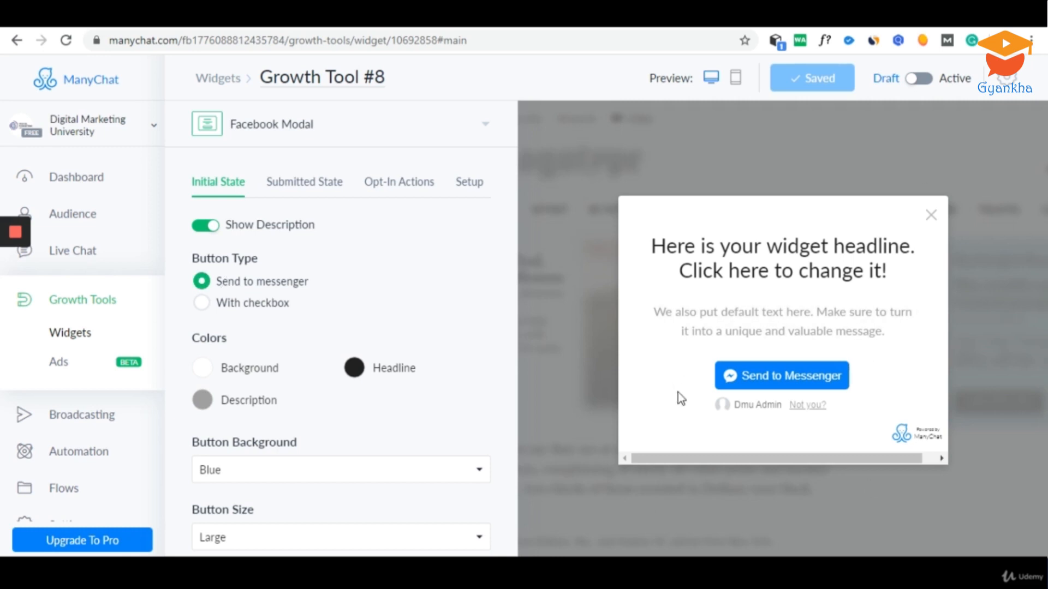
pyautogui.click(815, 259)
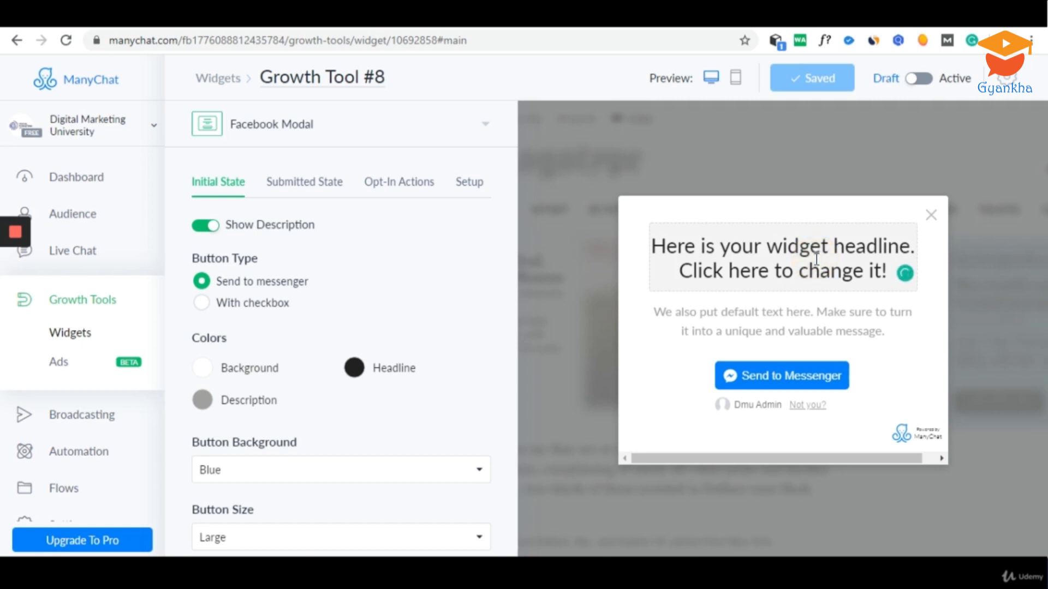
pyautogui.hotkey('ctrl', 'a')
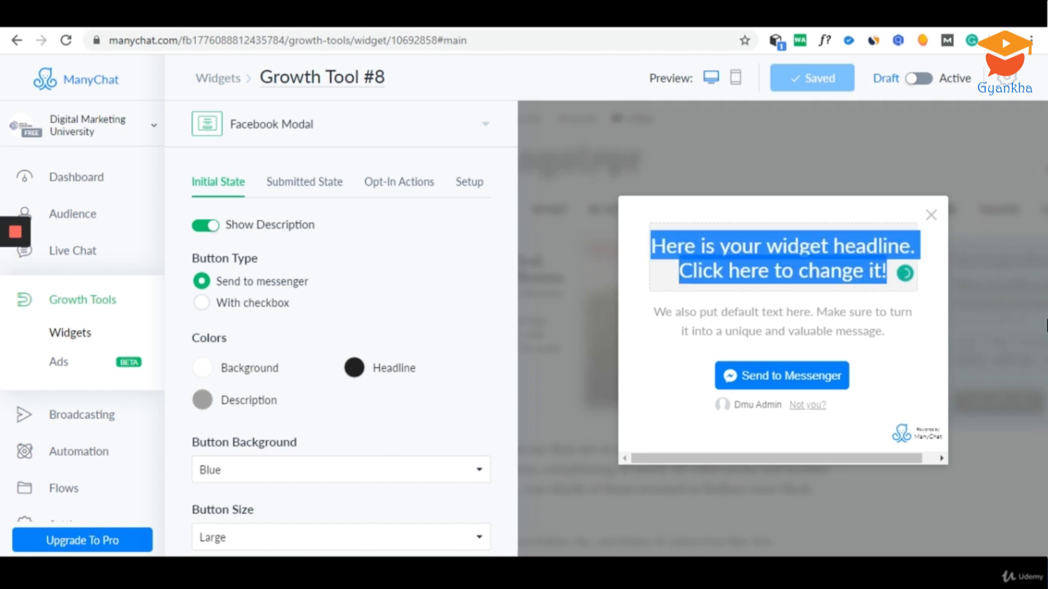
pyautogui.write('Text Goes Here')
pyautogui.click(797, 316)
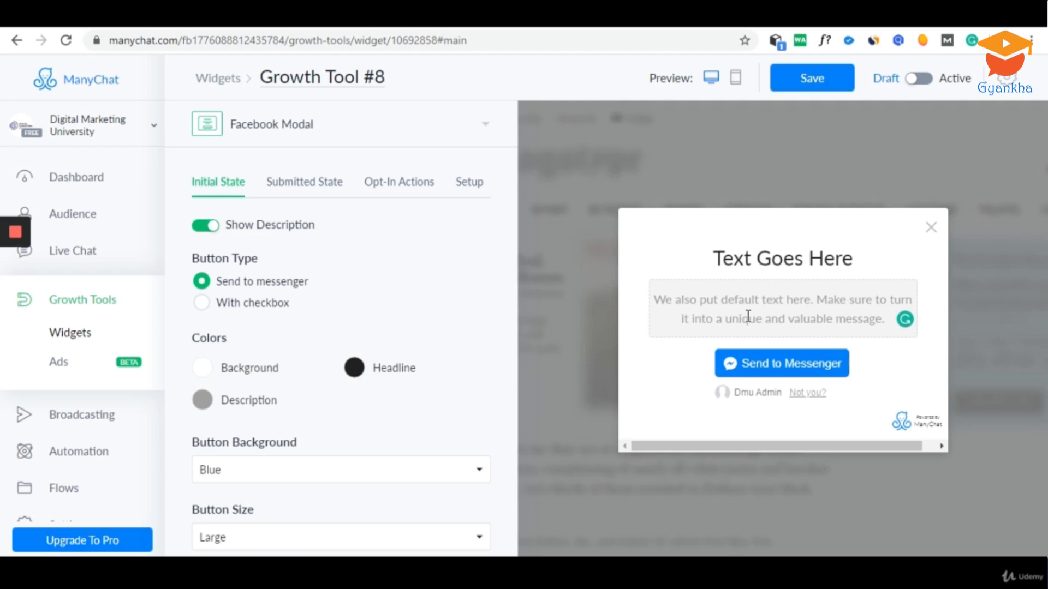
# Step: Try the With checkbox button type before restoring Send to messenger, and view the background color palette
pyautogui.click(201, 302)
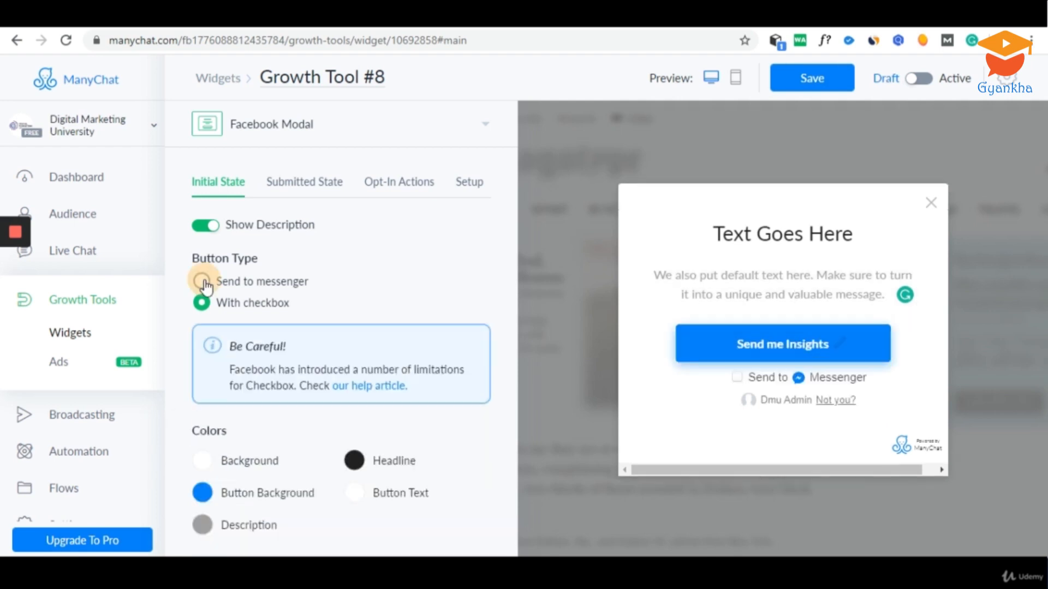
pyautogui.click(202, 282)
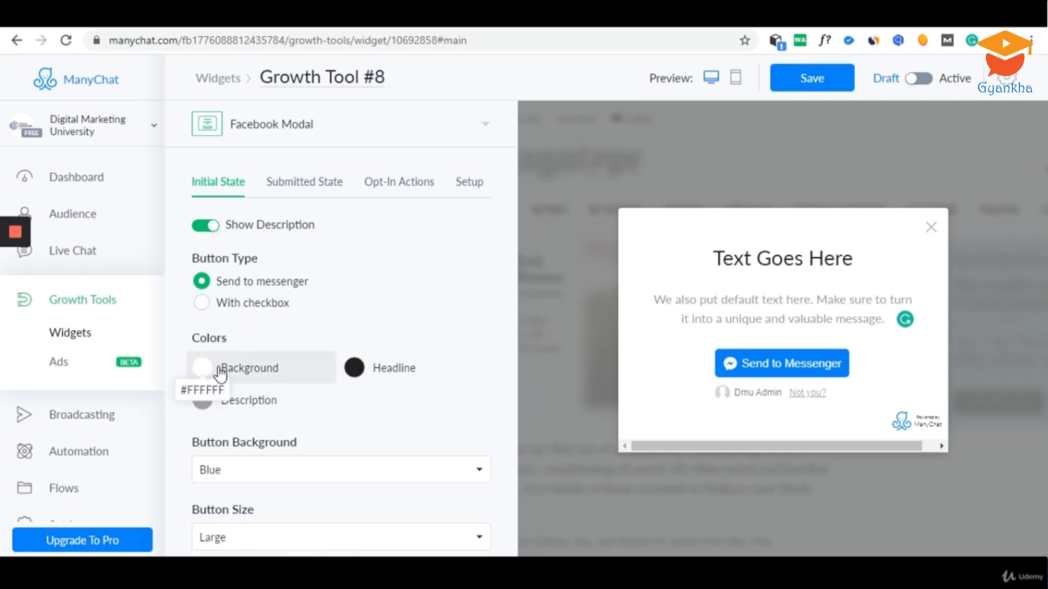
pyautogui.click(202, 373)
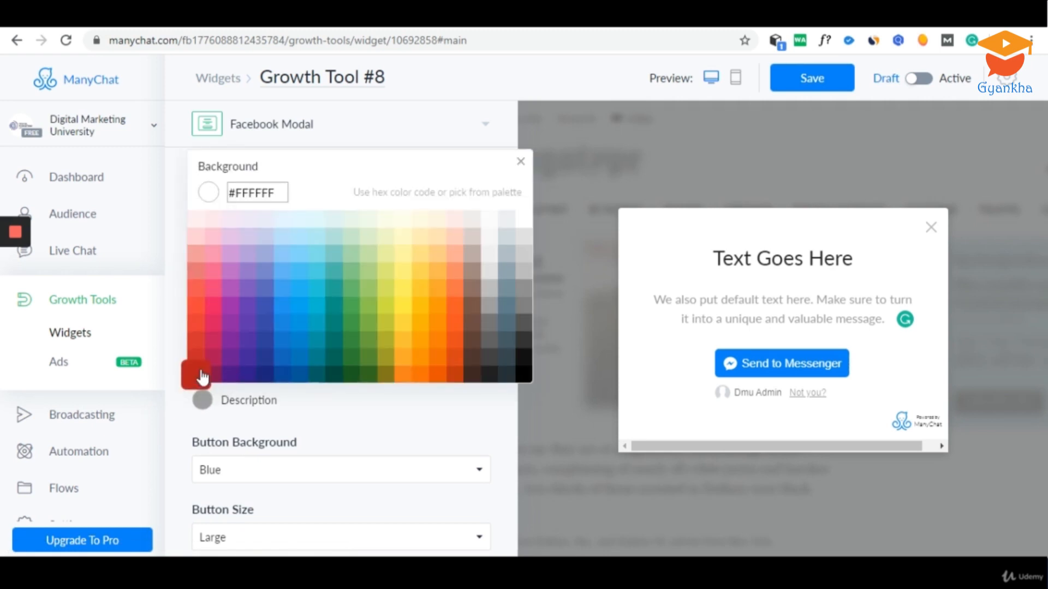
pyautogui.click(350, 416)
# Step: Set the modal's button text to Get Started
pyautogui.scroll(-3, 354, 419)
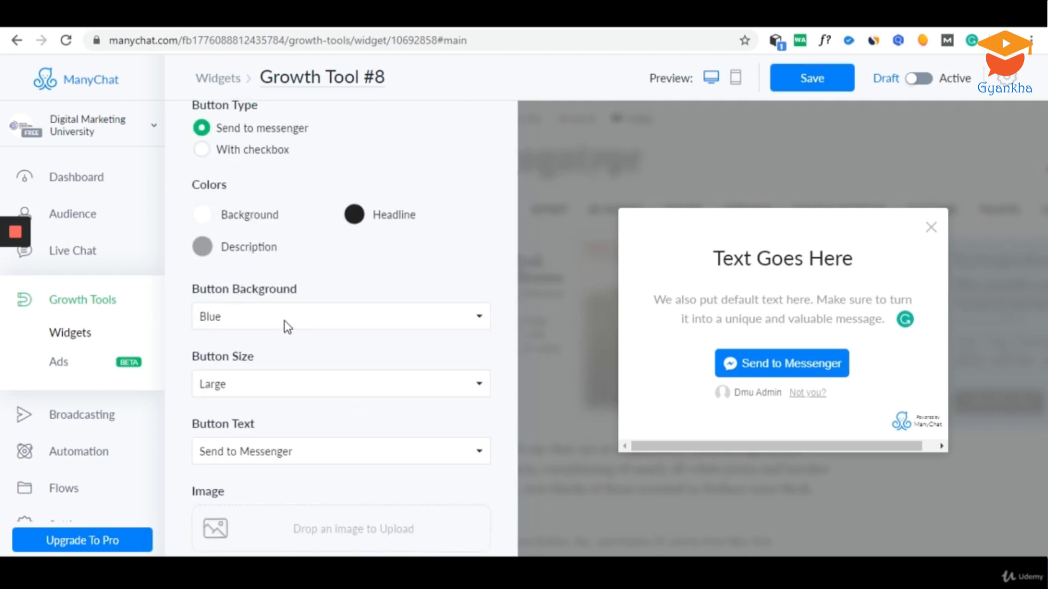
pyautogui.scroll(-3, 284, 321)
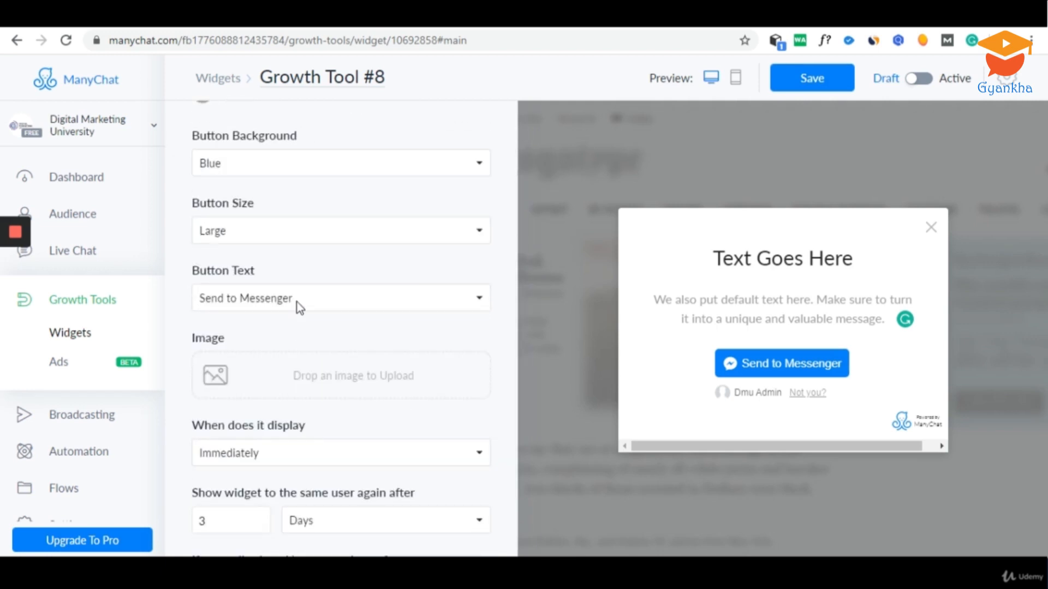
pyautogui.click(297, 299)
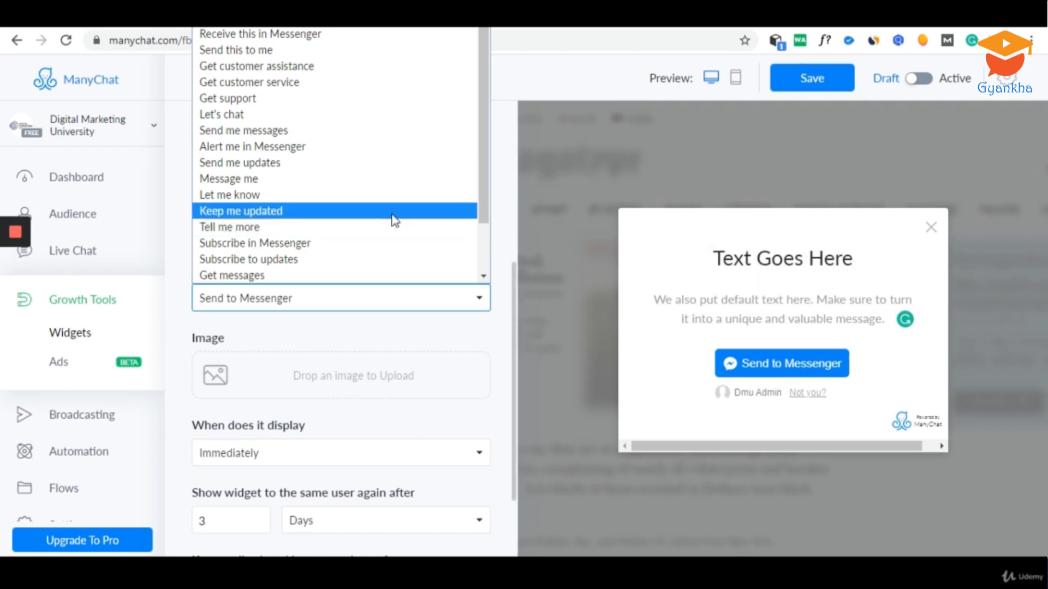
pyautogui.scroll(-2, 392, 218)
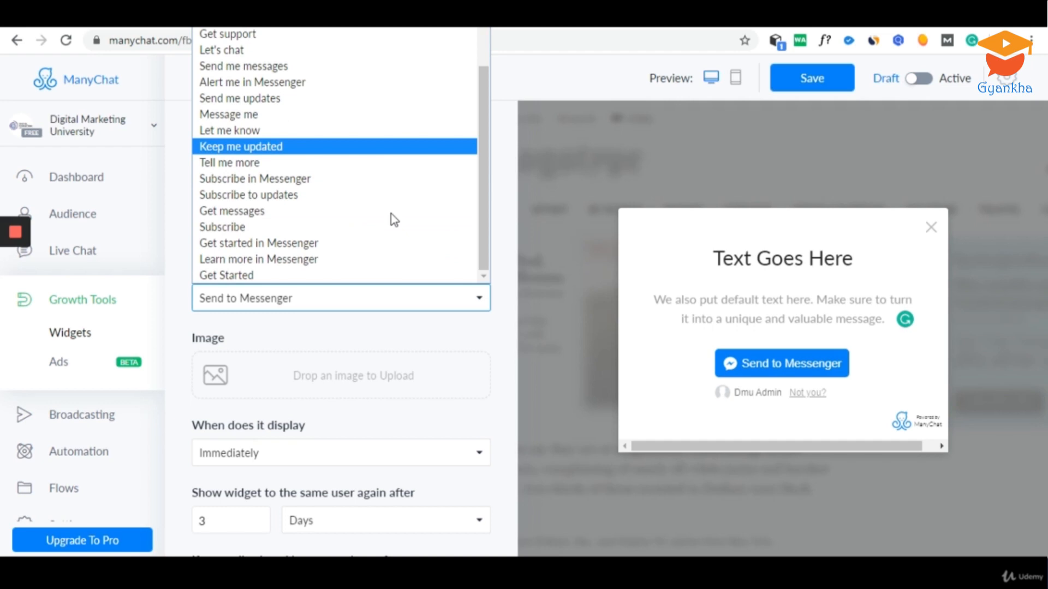
pyautogui.click(376, 276)
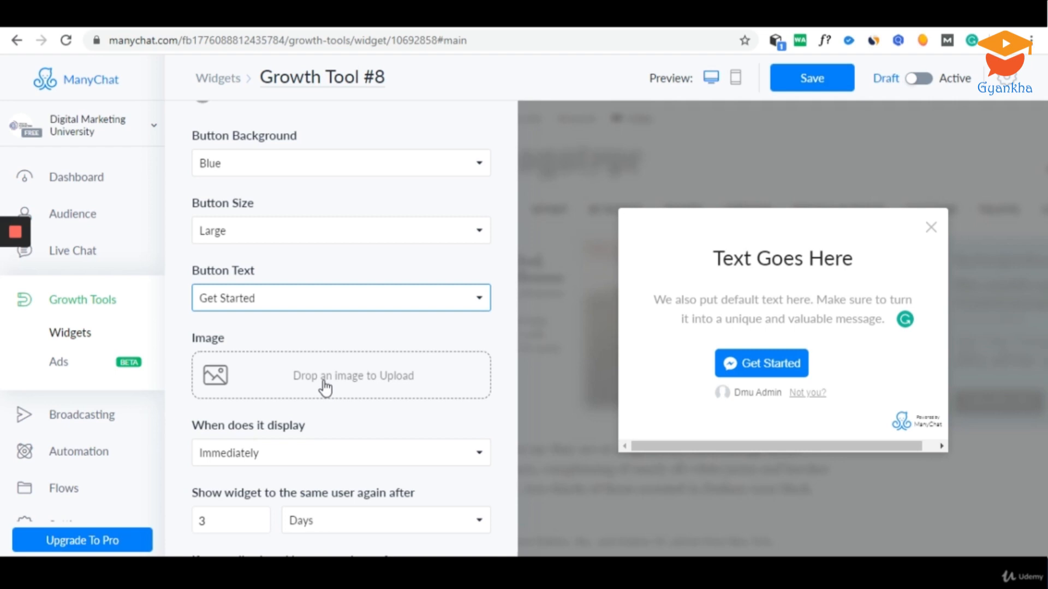
# Step: Try the % scrolled, scrolling to an element with target id, and Seconds have passed options for when the widget displays
pyautogui.scroll(-2, 325, 387)
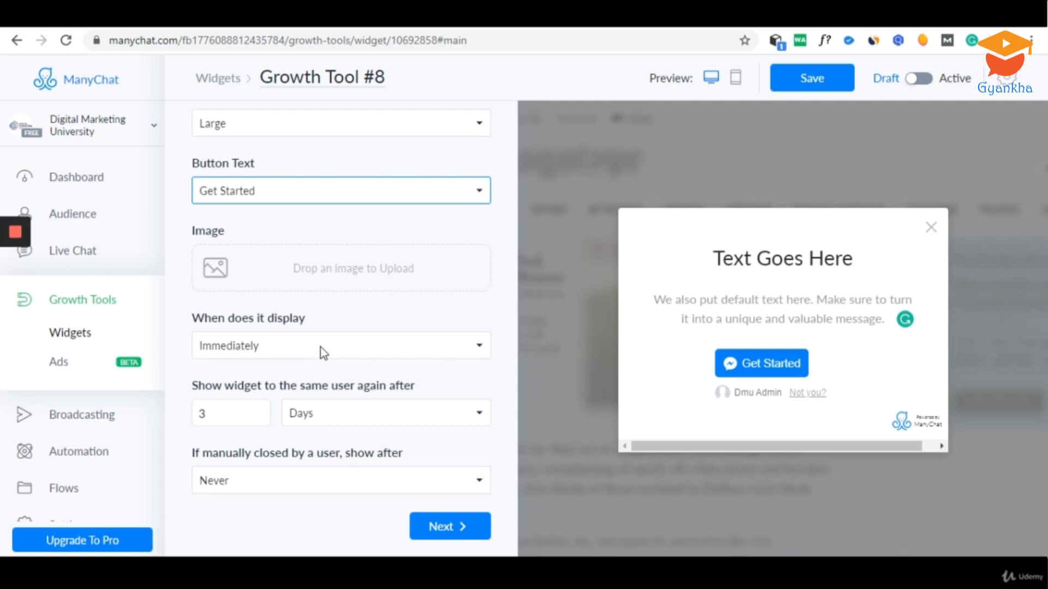
pyautogui.click(320, 347)
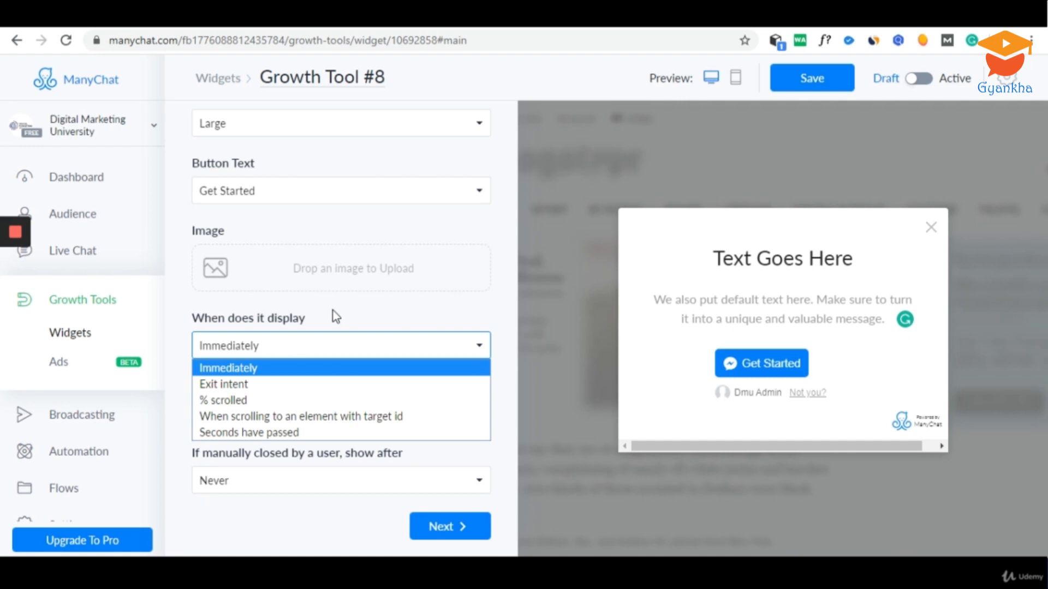
pyautogui.click(318, 404)
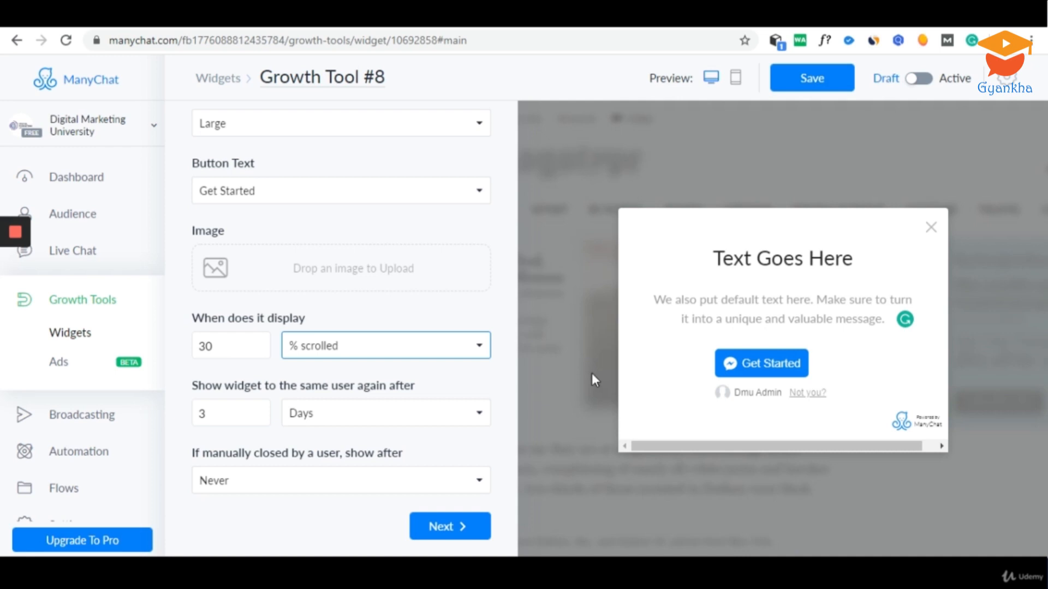
pyautogui.click(328, 352)
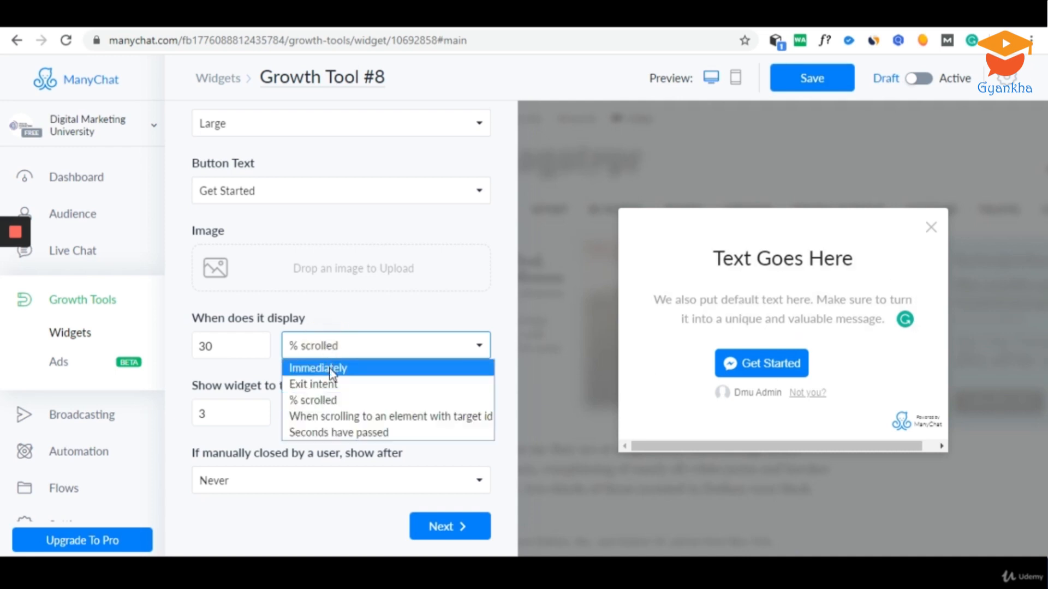
pyautogui.click(342, 417)
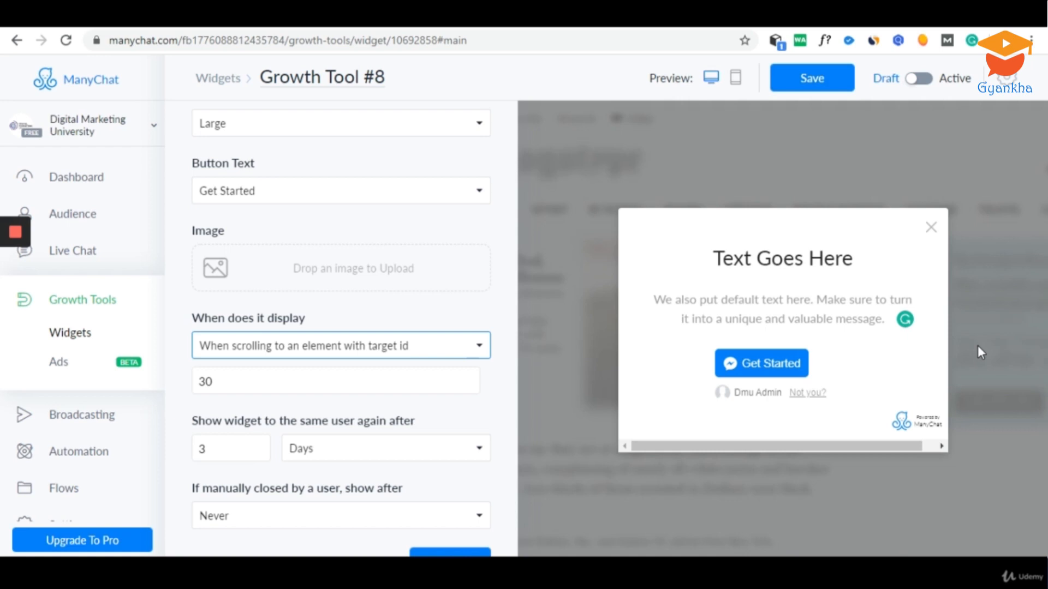
pyautogui.click(479, 351)
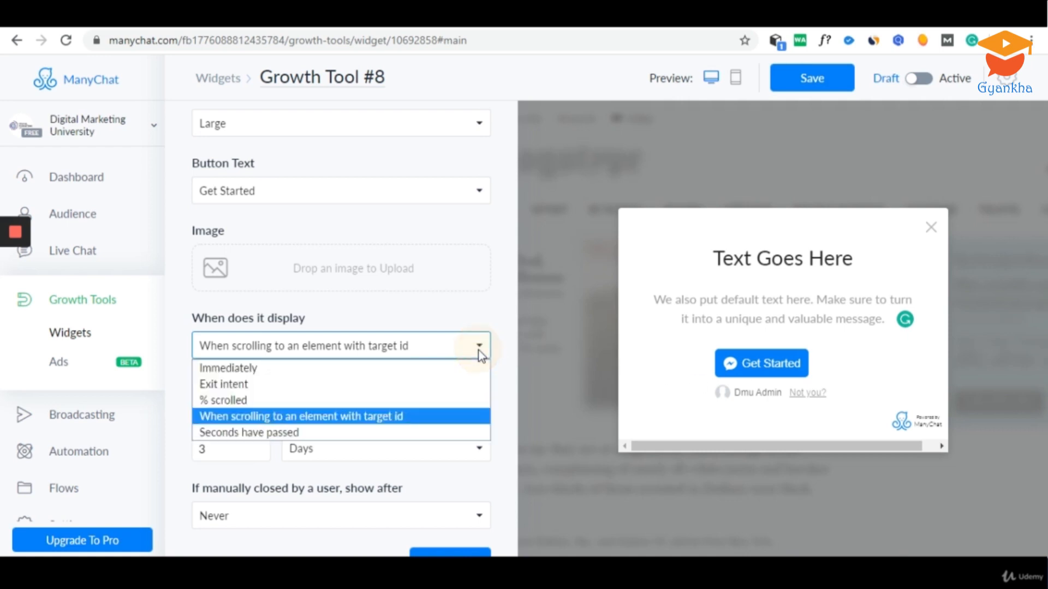
pyautogui.click(327, 433)
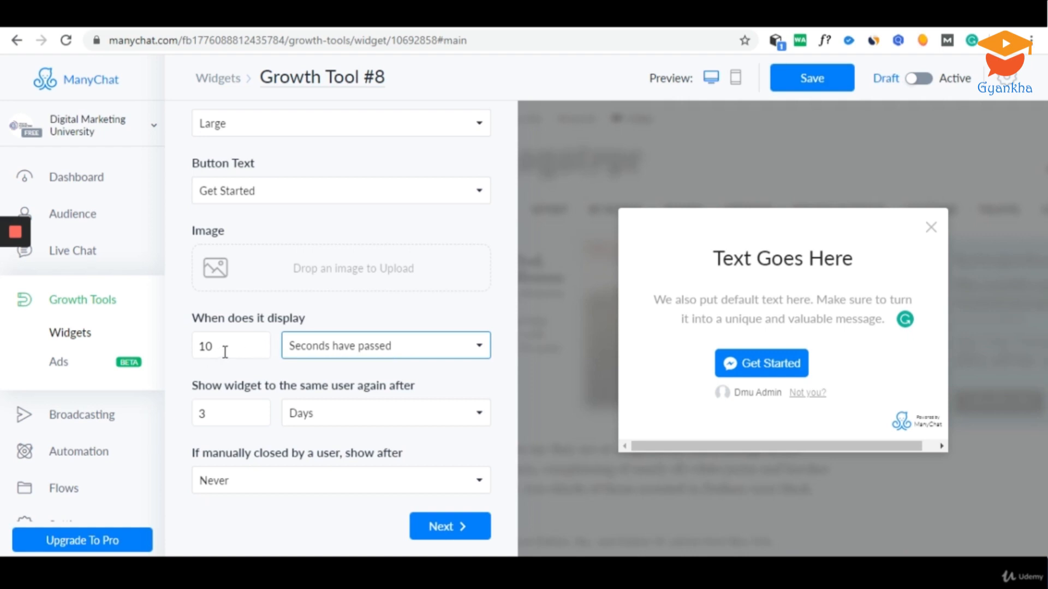
pyautogui.moveTo(216, 346); pyautogui.dragTo(194, 346)
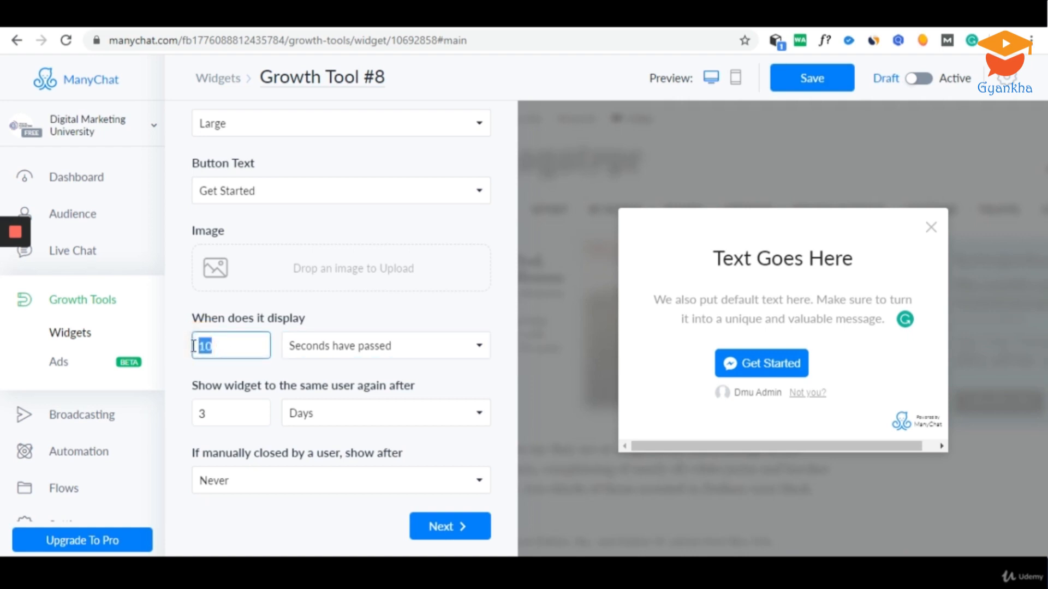
pyautogui.click(246, 350)
# Step: Set the widget to display on Exit intent and never show again to the same user
pyautogui.click(308, 354)
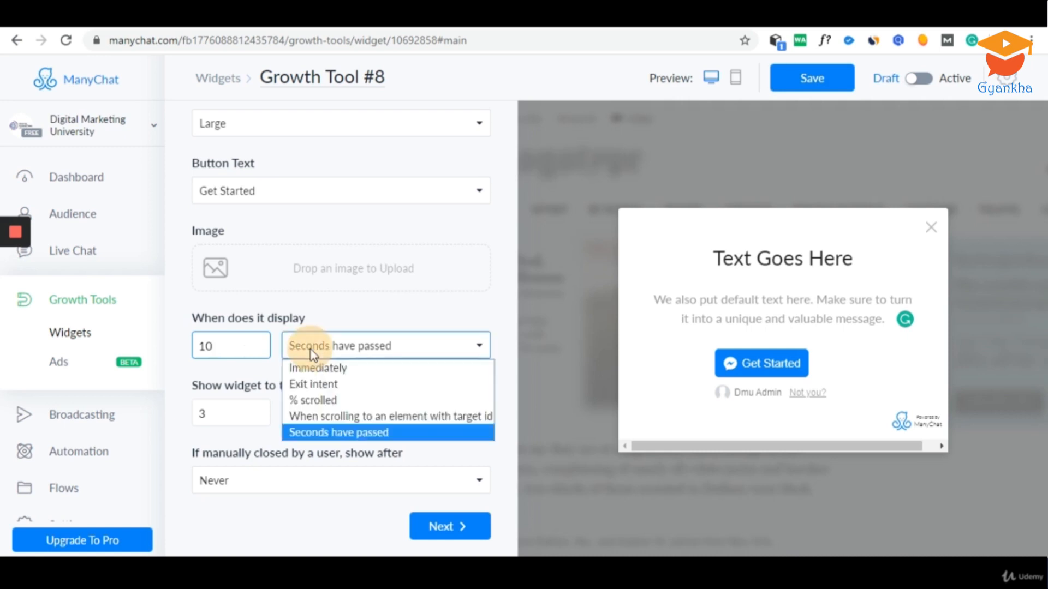
pyautogui.click(317, 387)
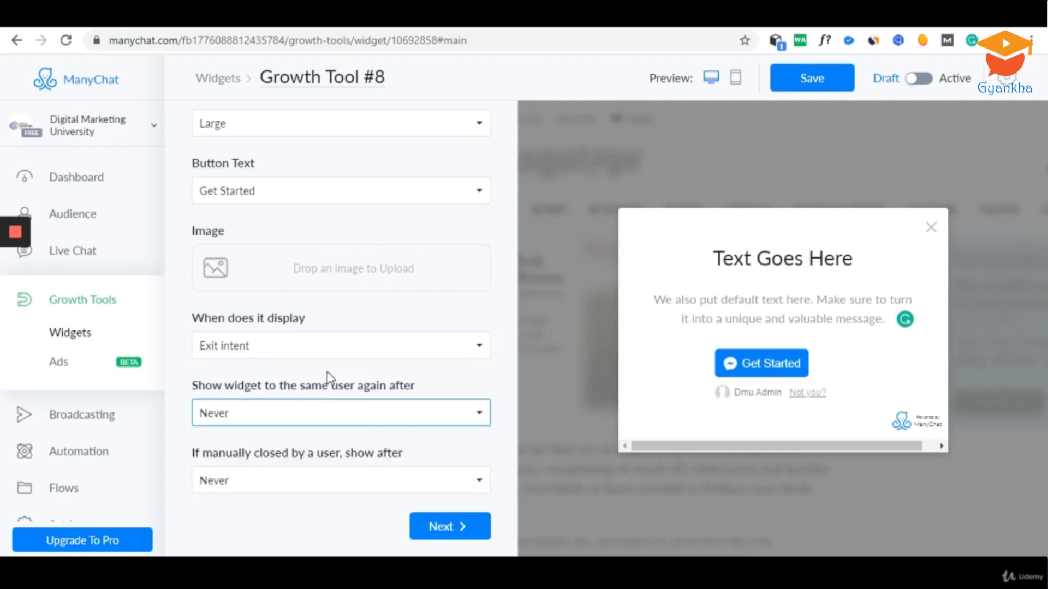
pyautogui.click(327, 375)
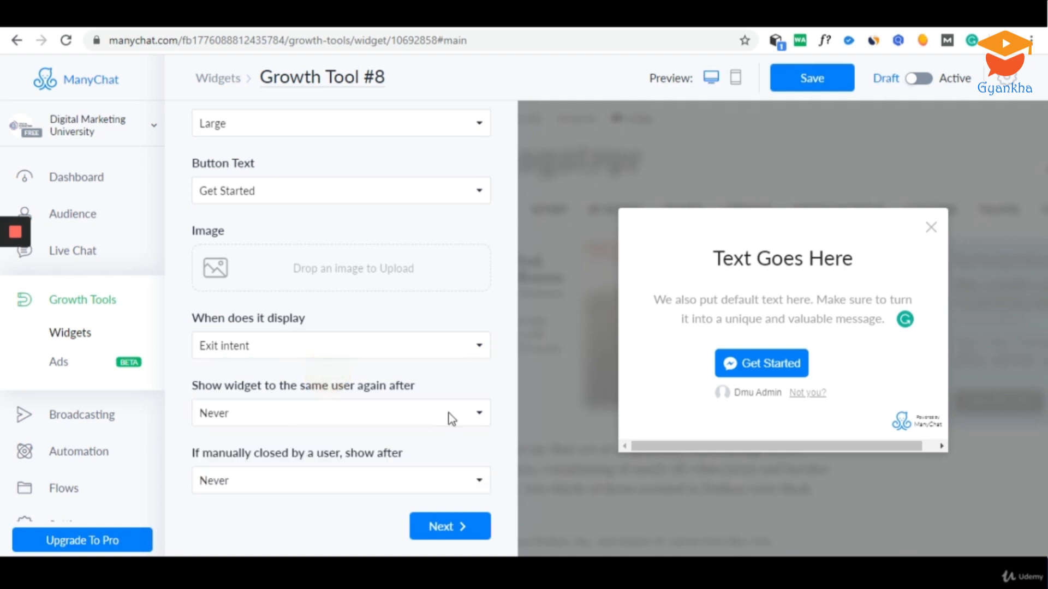
pyautogui.click(453, 522)
# Step: Rename the widget as "Pop-Exit Intent"
pyautogui.click(360, 76)
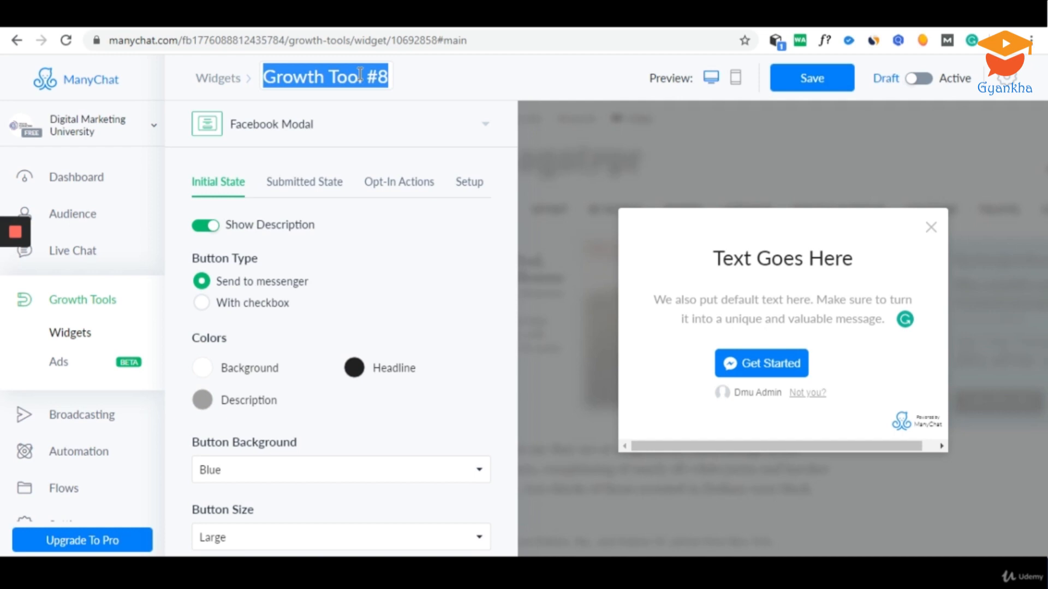
pyautogui.write('Pop')
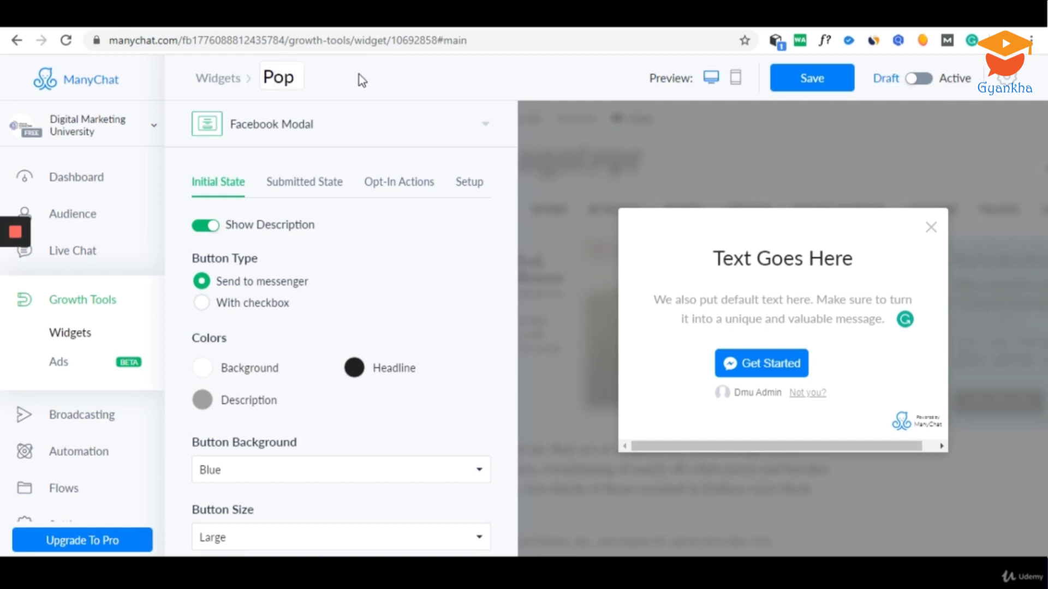
pyautogui.press('BackSpace')
pyautogui.write('-Exit Intent')
# Step: Review the widget's initial state, submitted state, opt-in actions and setup settings
pyautogui.scroll(-5, 320, 188)
pyautogui.scroll(-2, 349, 339)
pyautogui.scroll(7, 332, 311)
pyautogui.click(327, 180)
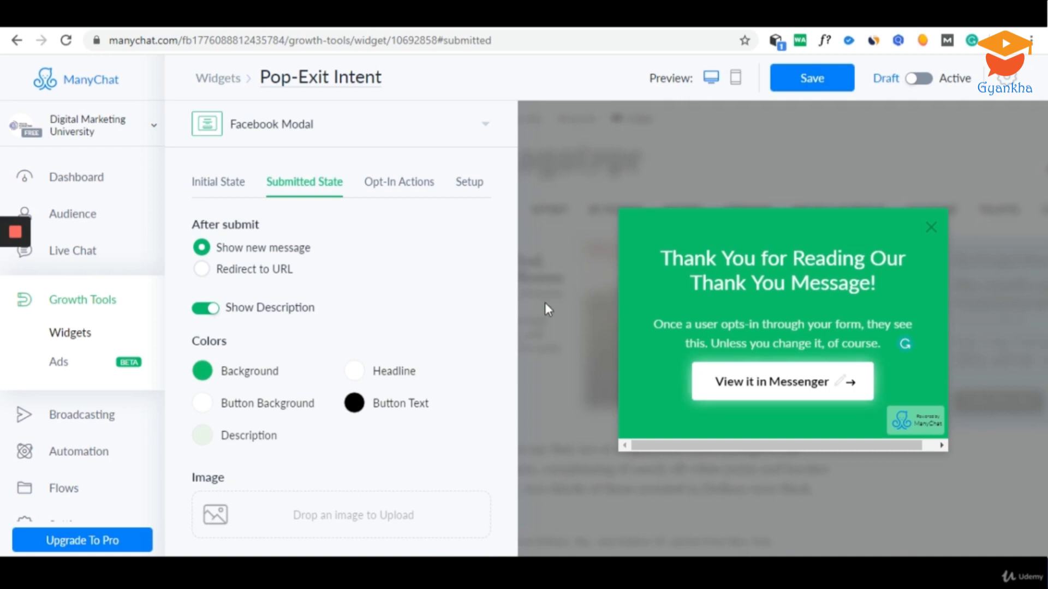
pyautogui.scroll(-1, 392, 369)
pyautogui.scroll(1, 390, 306)
pyautogui.click(382, 182)
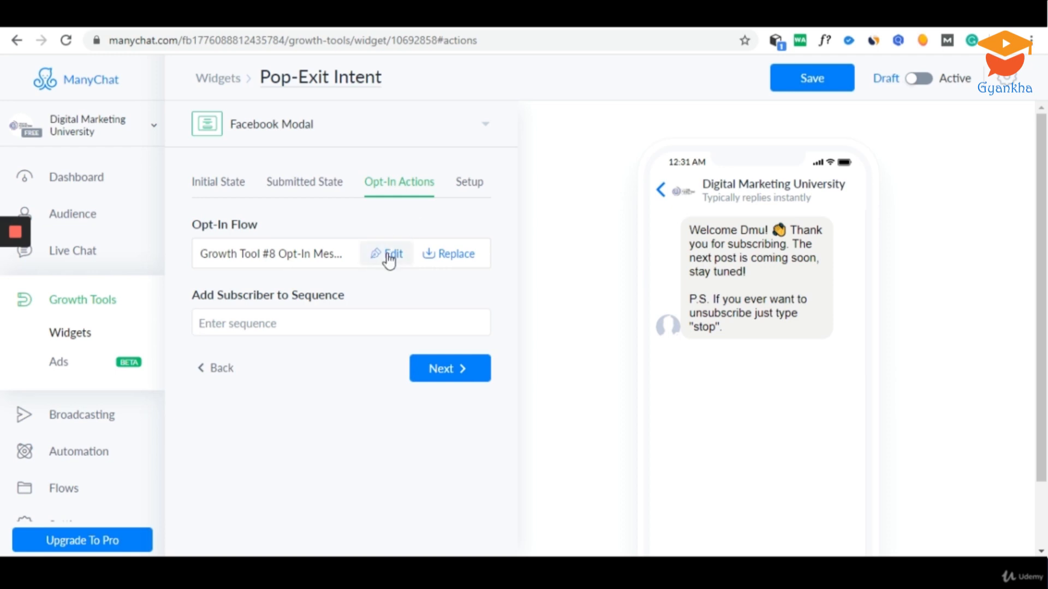
pyautogui.click(477, 186)
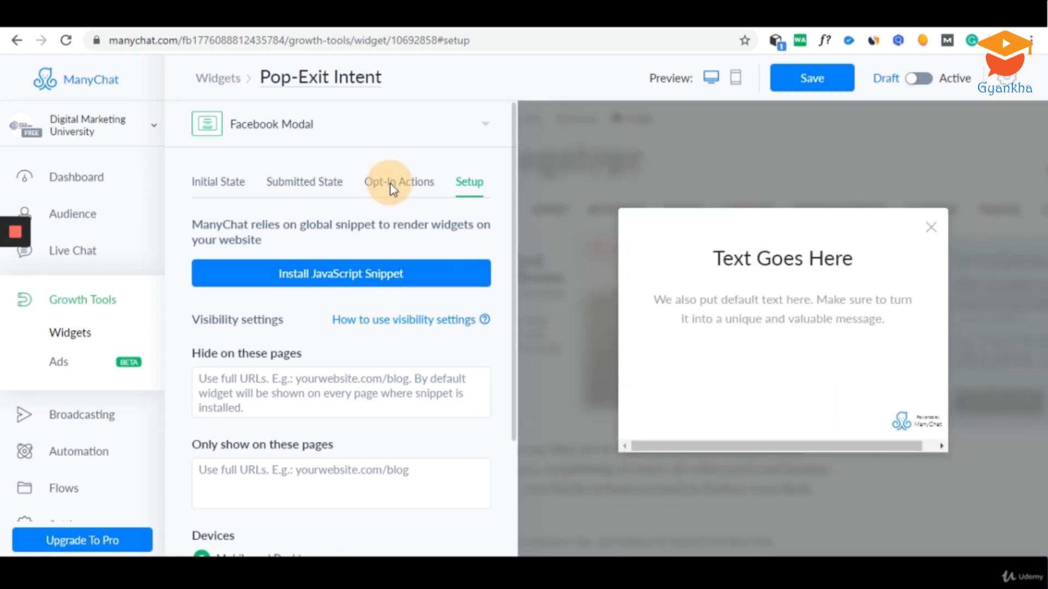
# Step: Open the widget's opt-in flow for editing and select its Opt-In Message step
pyautogui.click(391, 185)
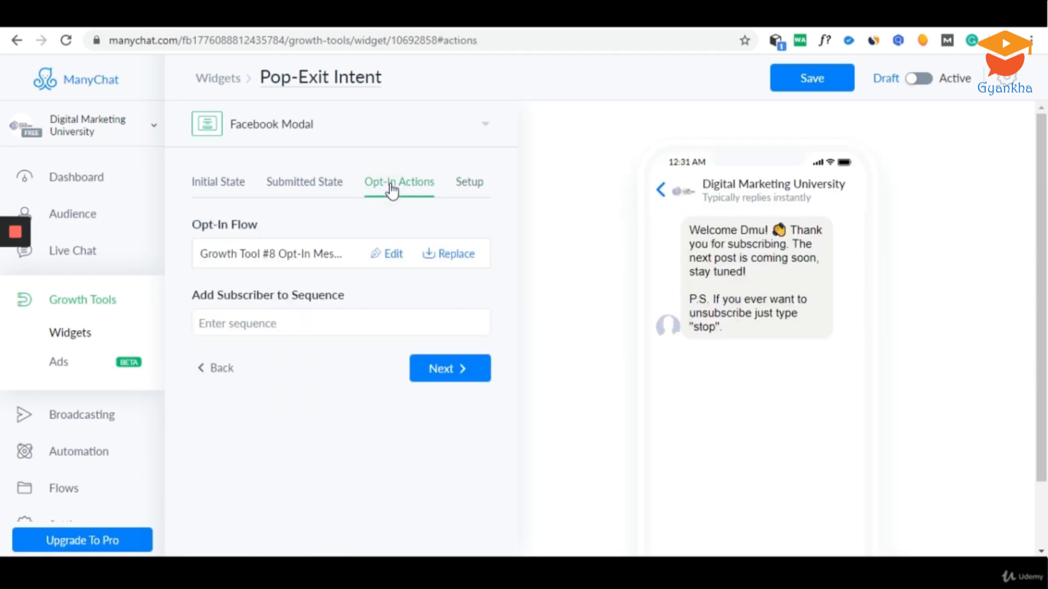
pyautogui.click(386, 256)
pyautogui.click(631, 160)
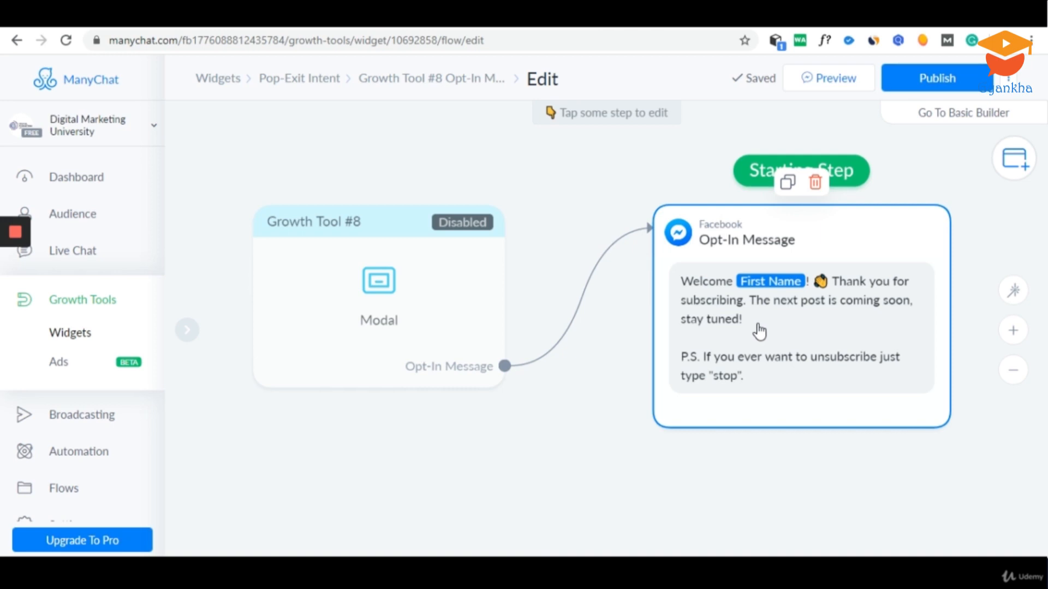
pyautogui.click(812, 332)
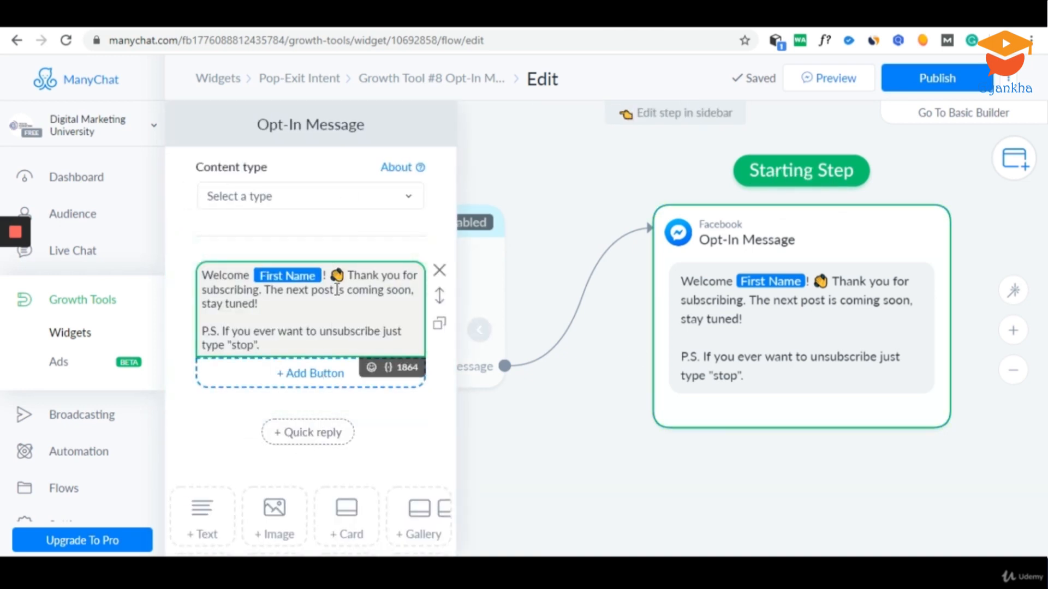
# Step: Try out a new button beneath the opt-in message's welcome text and delete it again
pyautogui.click(292, 371)
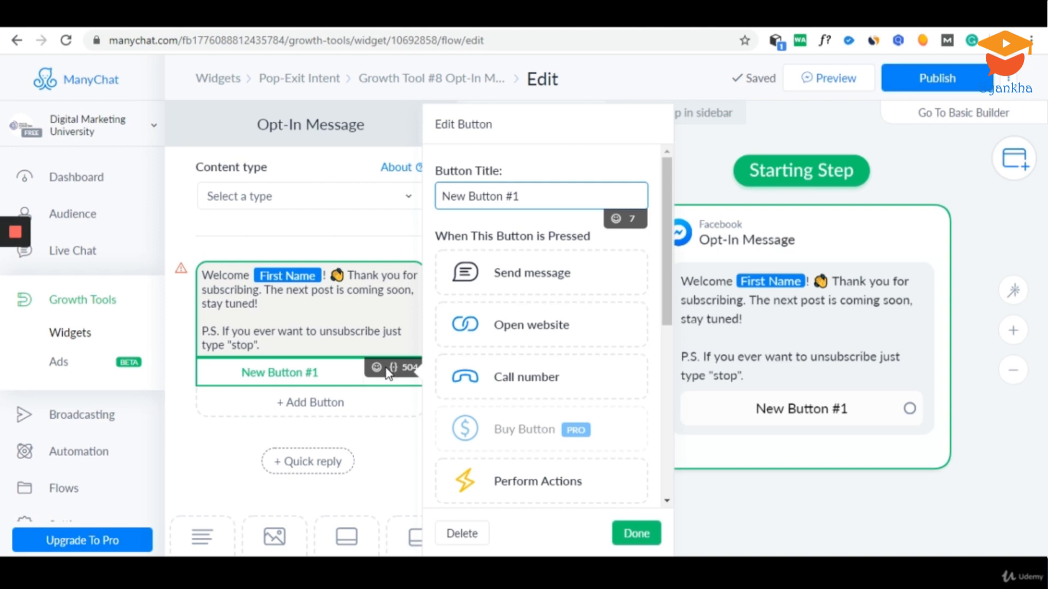
pyautogui.scroll(-4, 369, 471)
pyautogui.scroll(4, 369, 470)
pyautogui.scroll(-4, 369, 470)
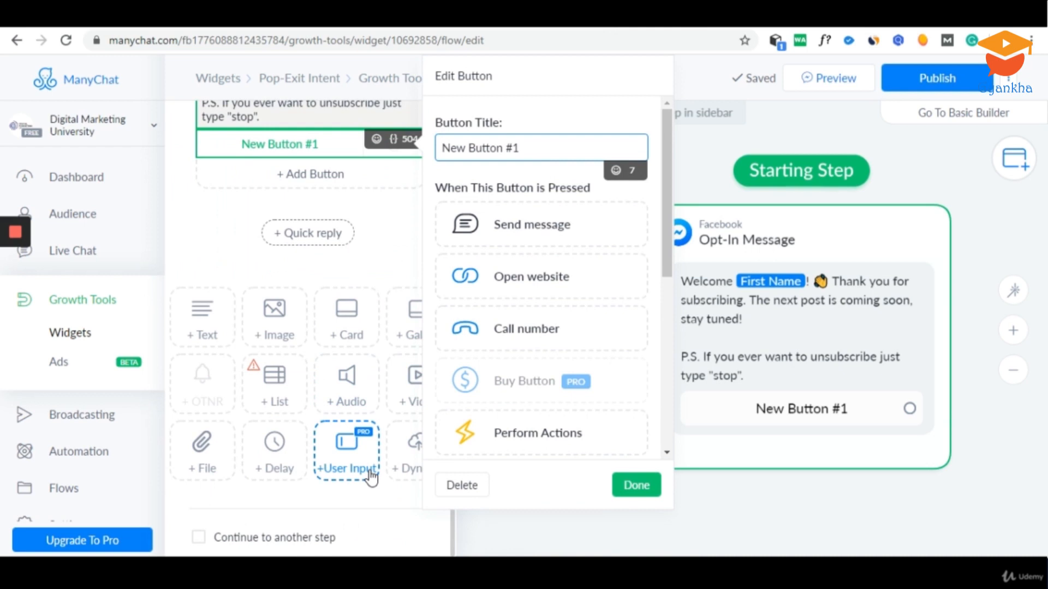
pyautogui.scroll(4, 369, 471)
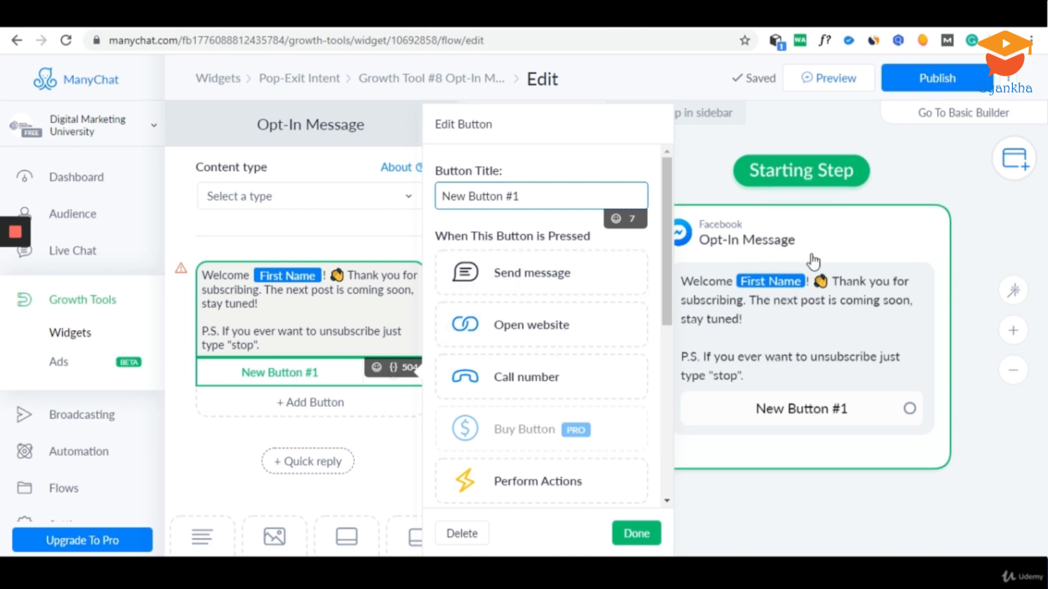
pyautogui.click(636, 533)
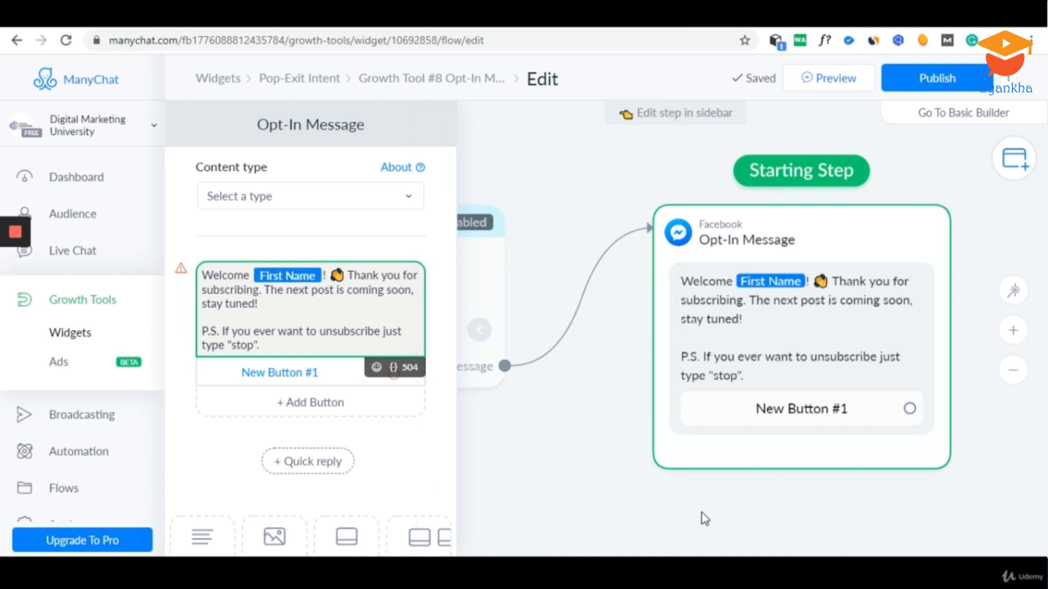
pyautogui.click(327, 374)
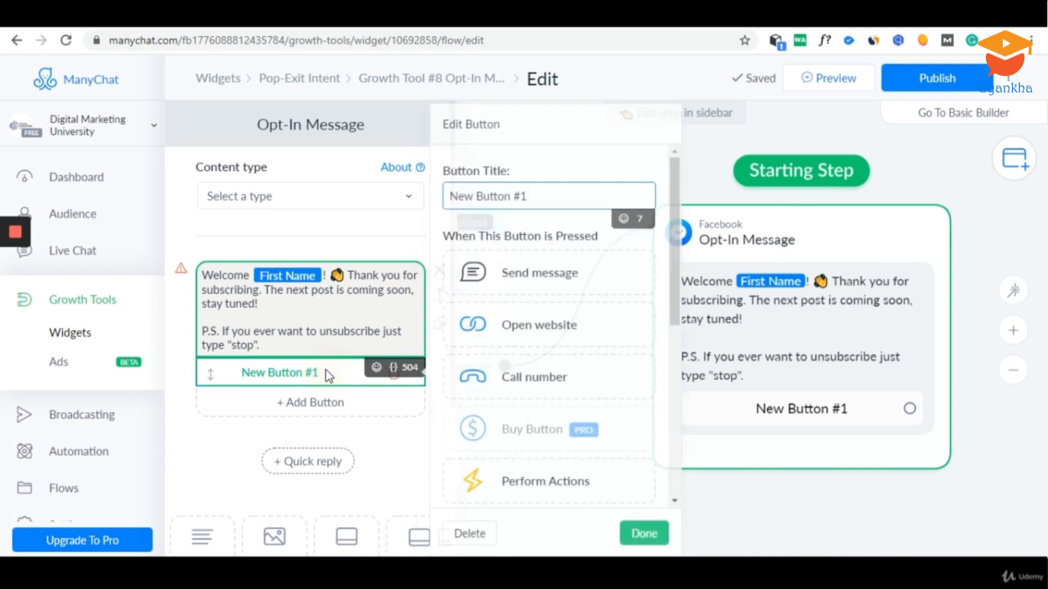
pyautogui.click(469, 533)
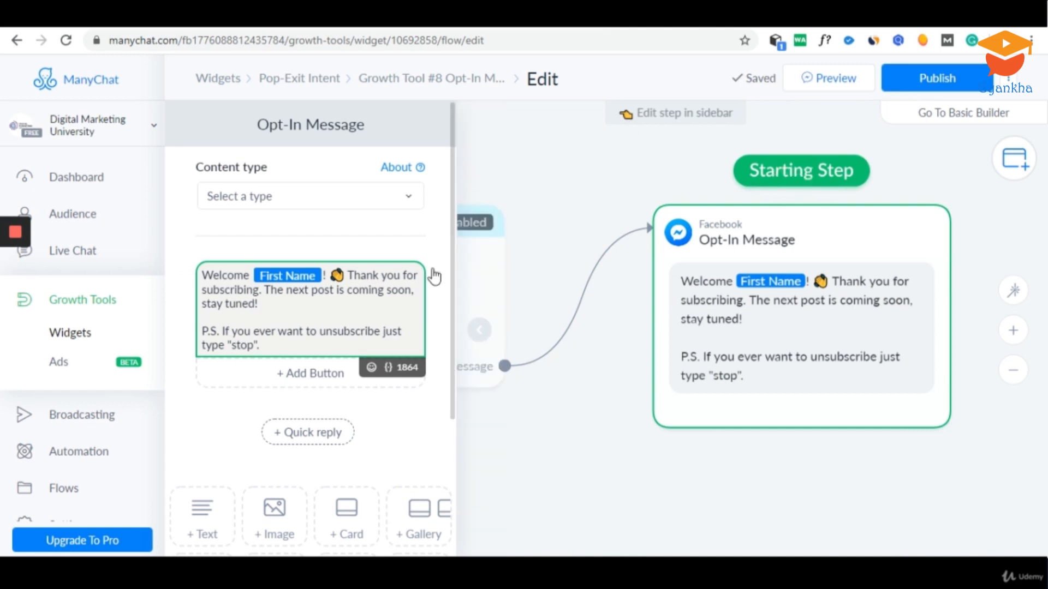
# Step: Publish the opt-in message flow and reopen the exit-intent widget from the growth tools list
pyautogui.click(953, 85)
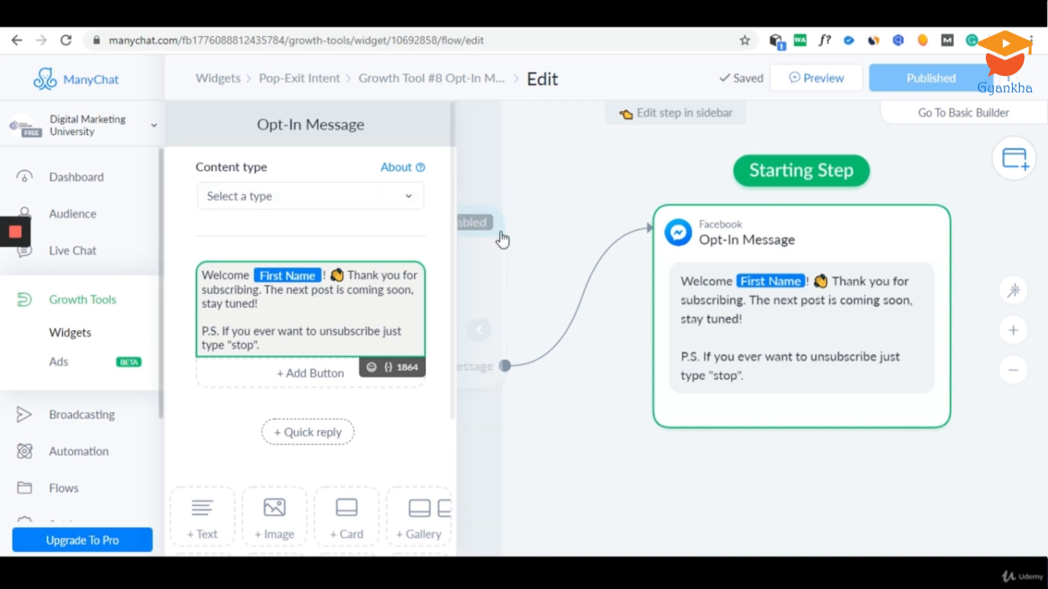
pyautogui.scroll(-1, 520, 453)
pyautogui.scroll(-4, 402, 414)
pyautogui.scroll(1, 603, 195)
pyautogui.click(73, 303)
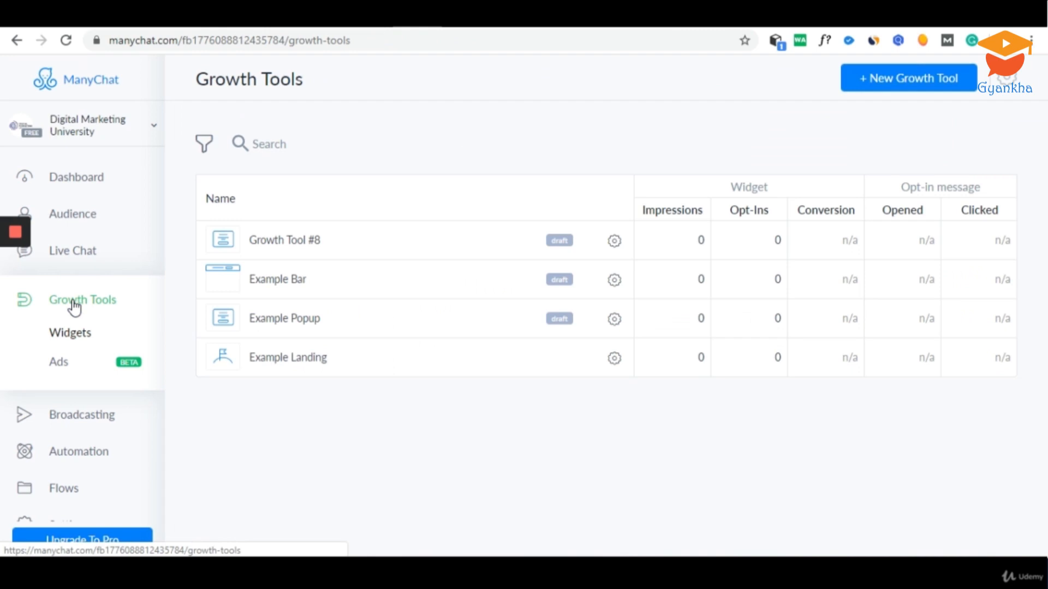
pyautogui.click(296, 240)
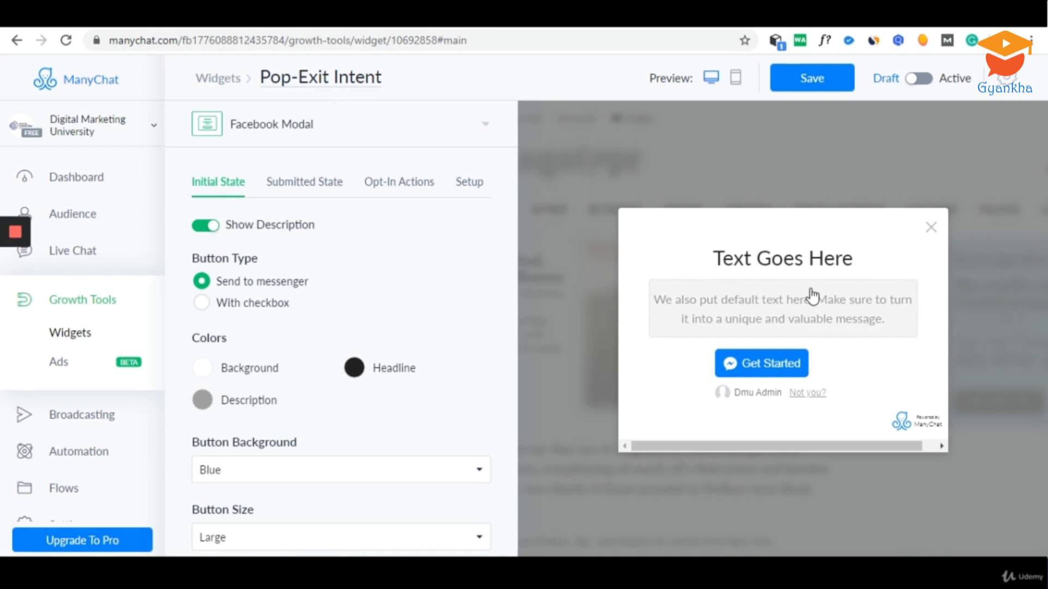
pyautogui.click(461, 187)
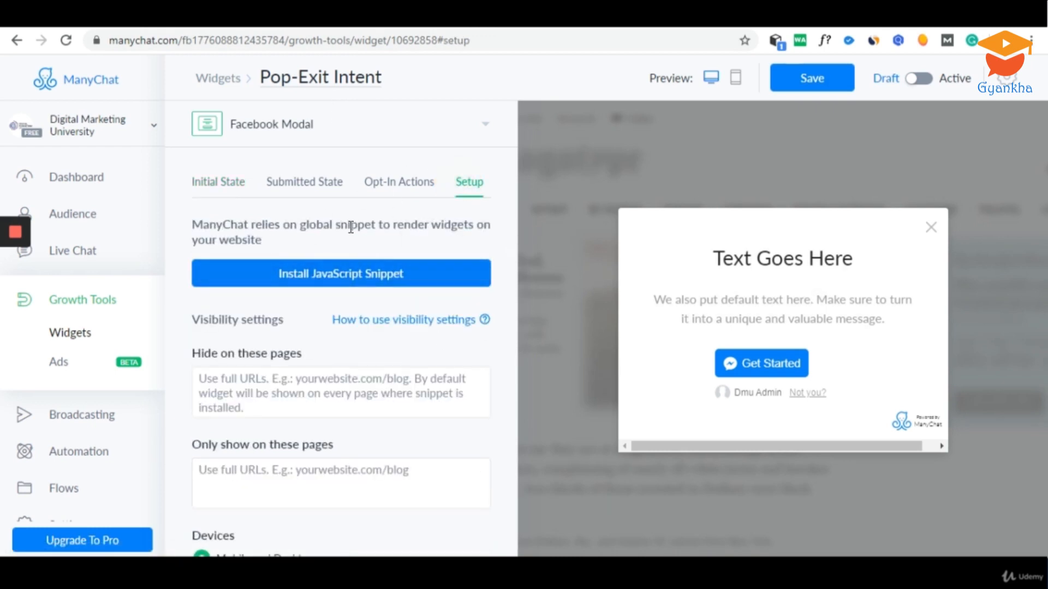
pyautogui.click(329, 276)
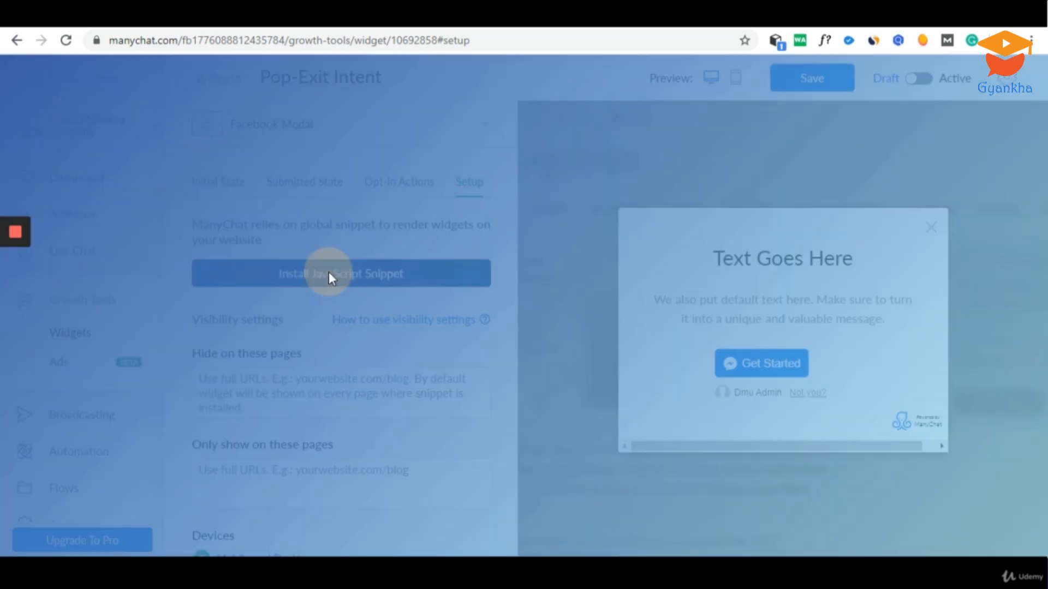
pyautogui.click(429, 248)
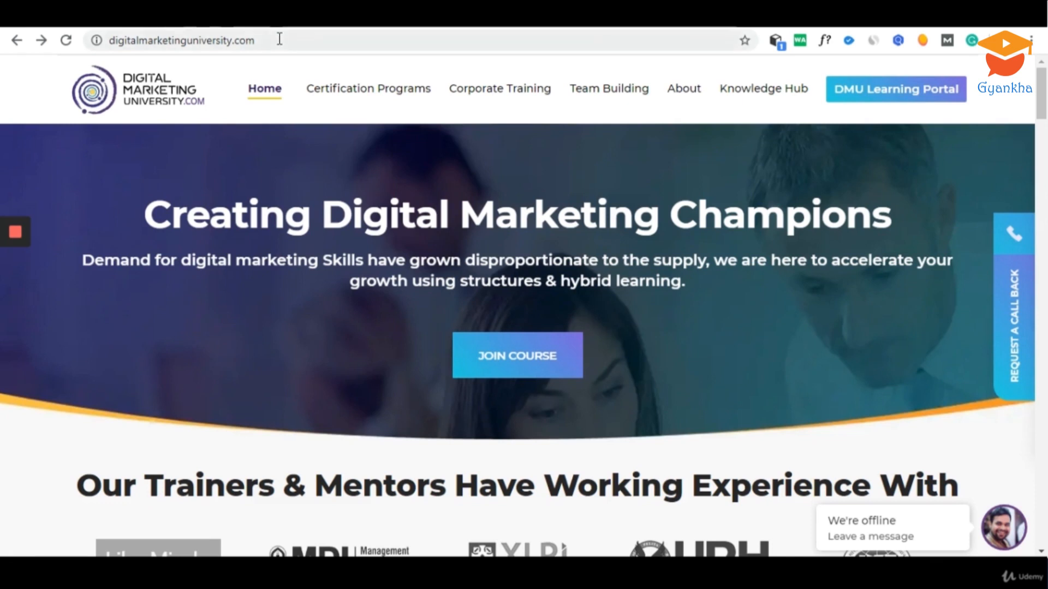
pyautogui.click(280, 39)
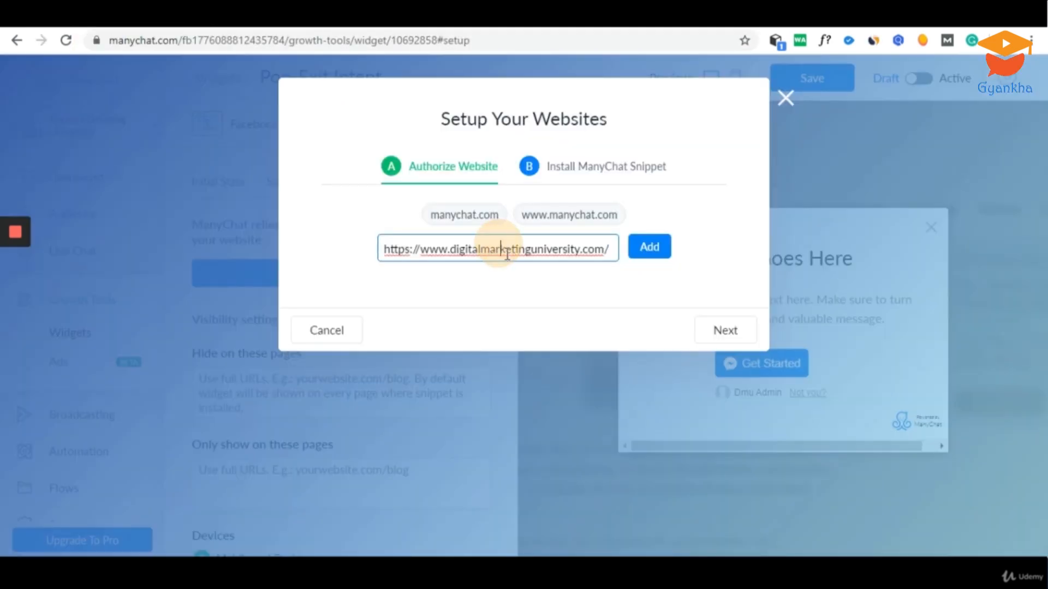
pyautogui.tripleClick(496, 248)
pyautogui.press('End')
pyautogui.press('BackSpace')
pyautogui.click(652, 257)
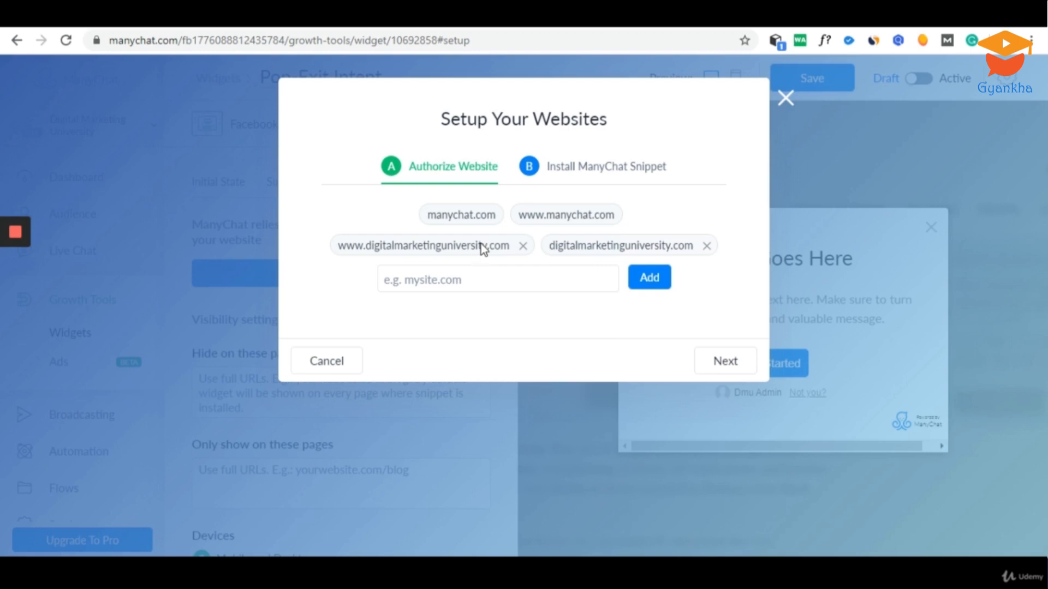
# Step: Copy the ManyChat snippet code to the clipboard and finish the website setup
pyautogui.click(717, 361)
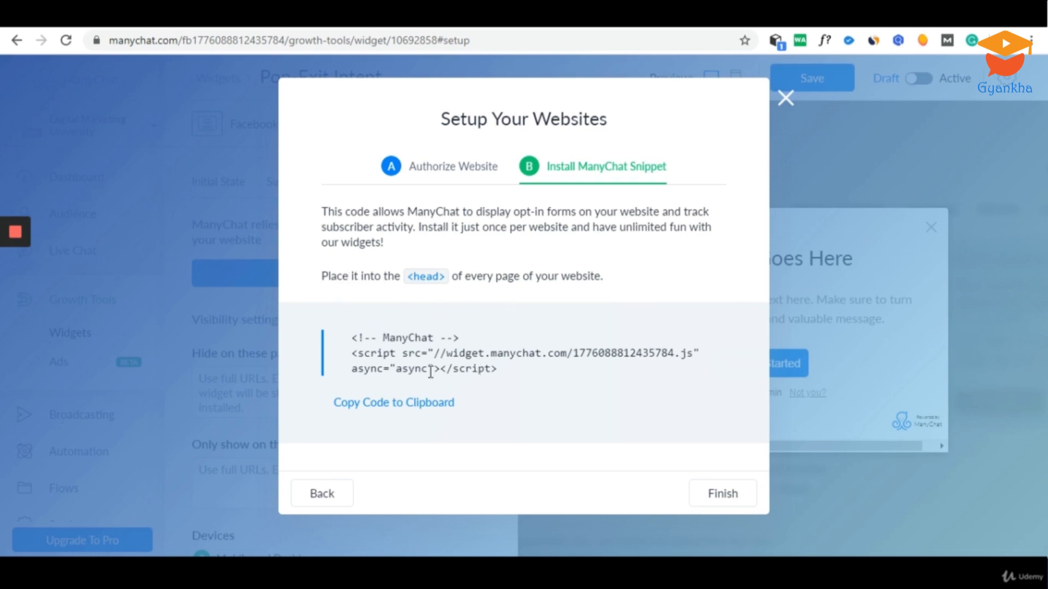
pyautogui.click(412, 405)
pyautogui.click(722, 498)
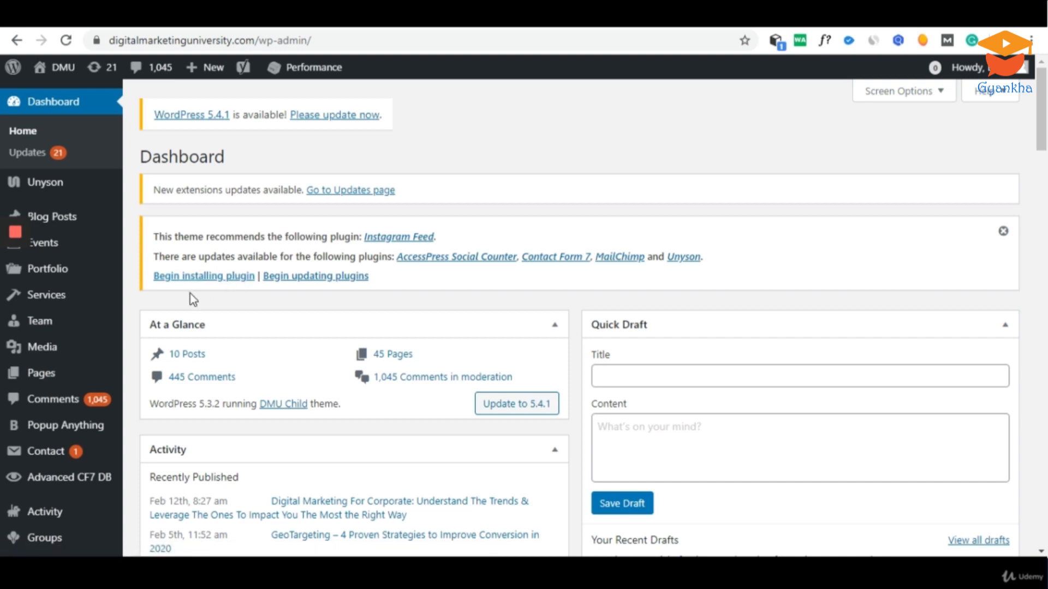
# Step: Switch to the website's WordPress admin and open the Insert Headers and Footers settings
pyautogui.moveTo(79, 429)
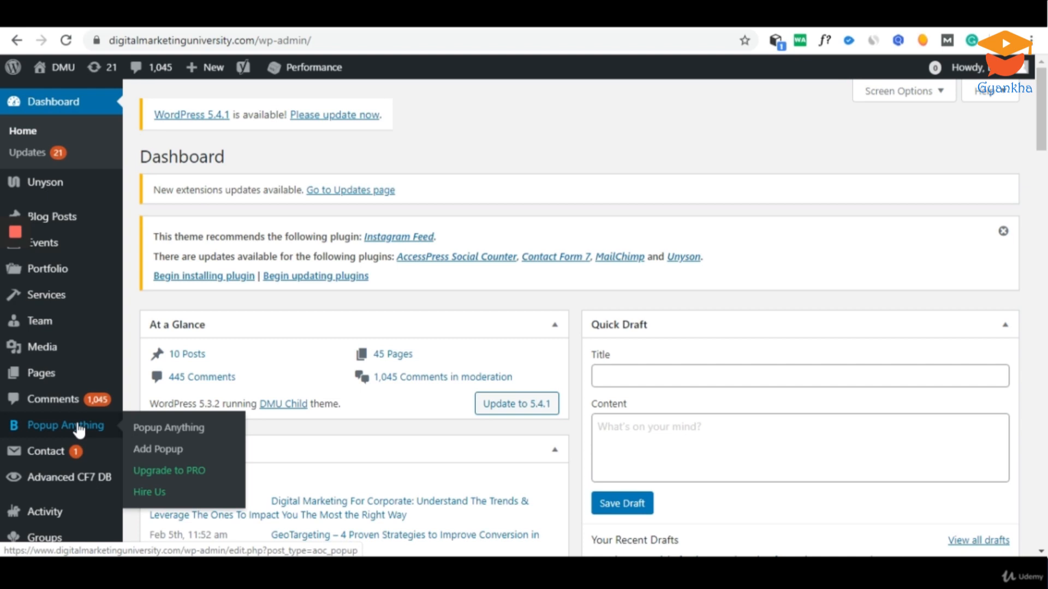
pyautogui.scroll(-3, 80, 429)
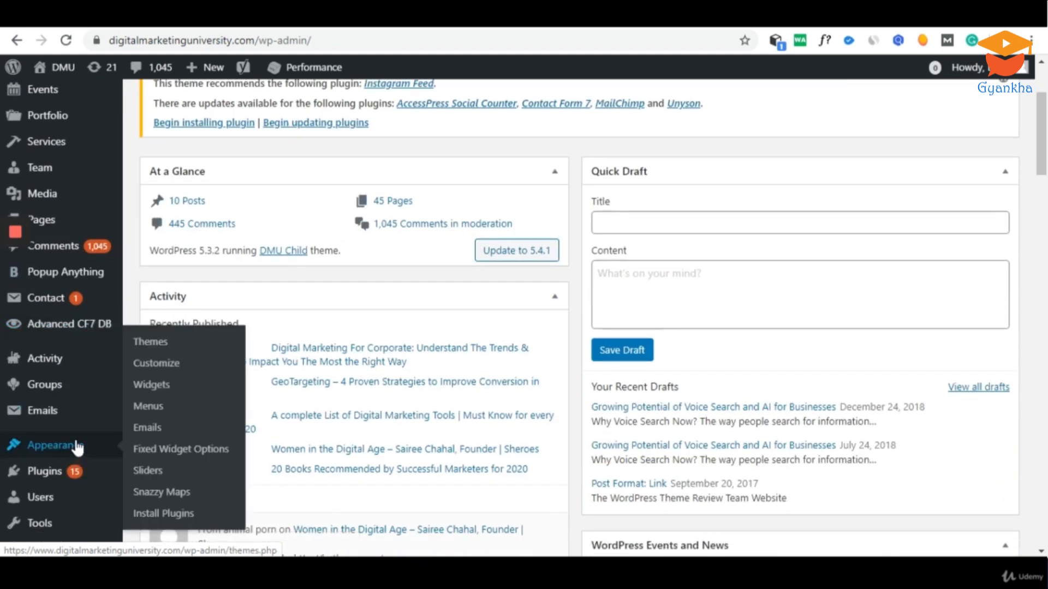
pyautogui.scroll(-3, 76, 423)
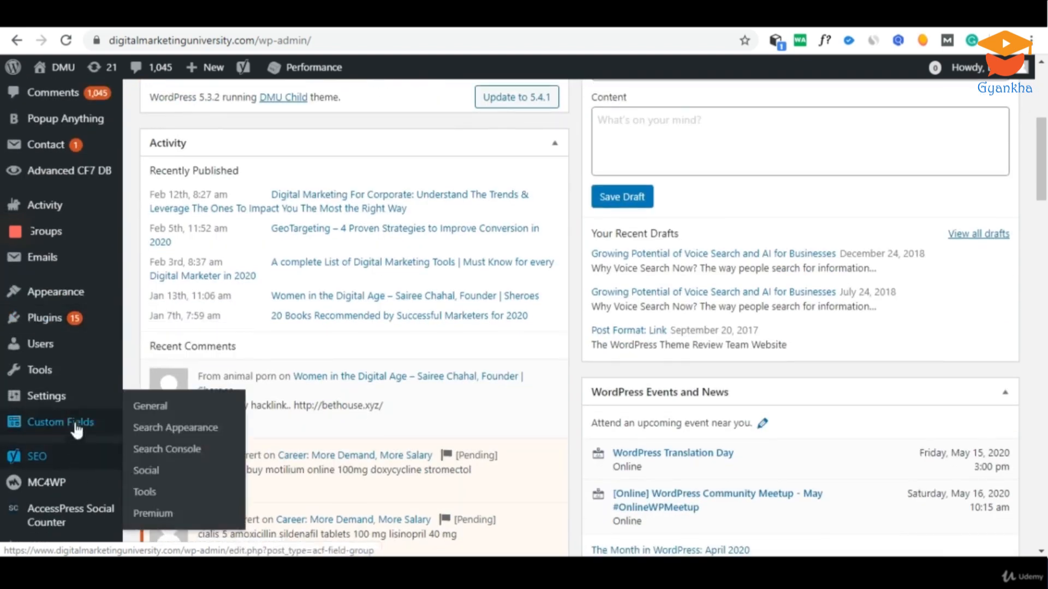
pyautogui.moveTo(77, 398)
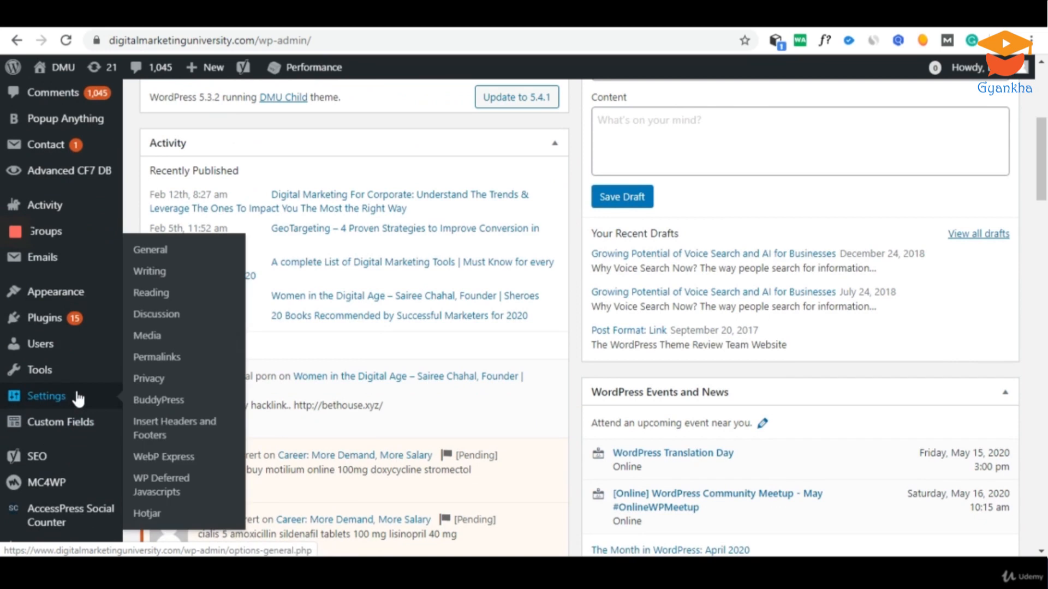
pyautogui.click(158, 428)
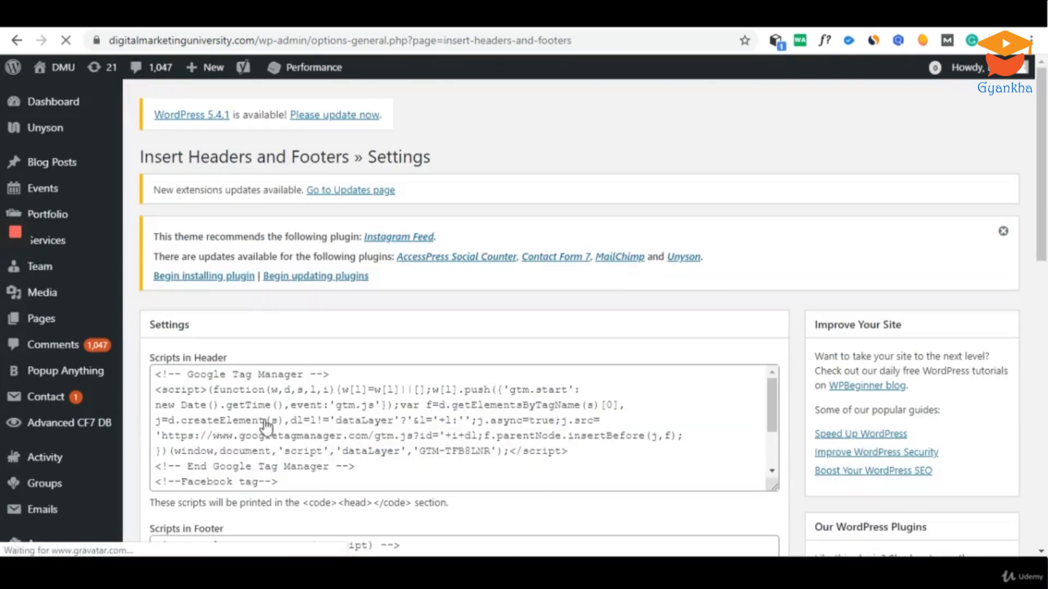
# Step: Paste the ManyChat snippet after the Twitter tag at the end of the header scripts and save the settings
pyautogui.scroll(-5, 333, 450)
pyautogui.scroll(1, 431, 328)
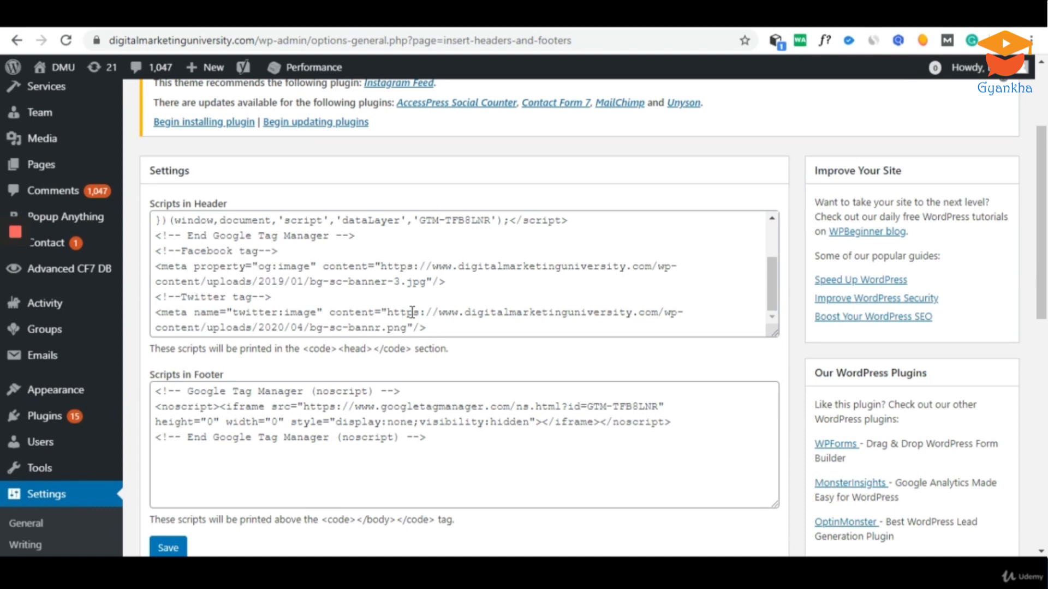
pyautogui.scroll(1, 384, 272)
pyautogui.scroll(4, 383, 272)
pyautogui.scroll(-10, 491, 275)
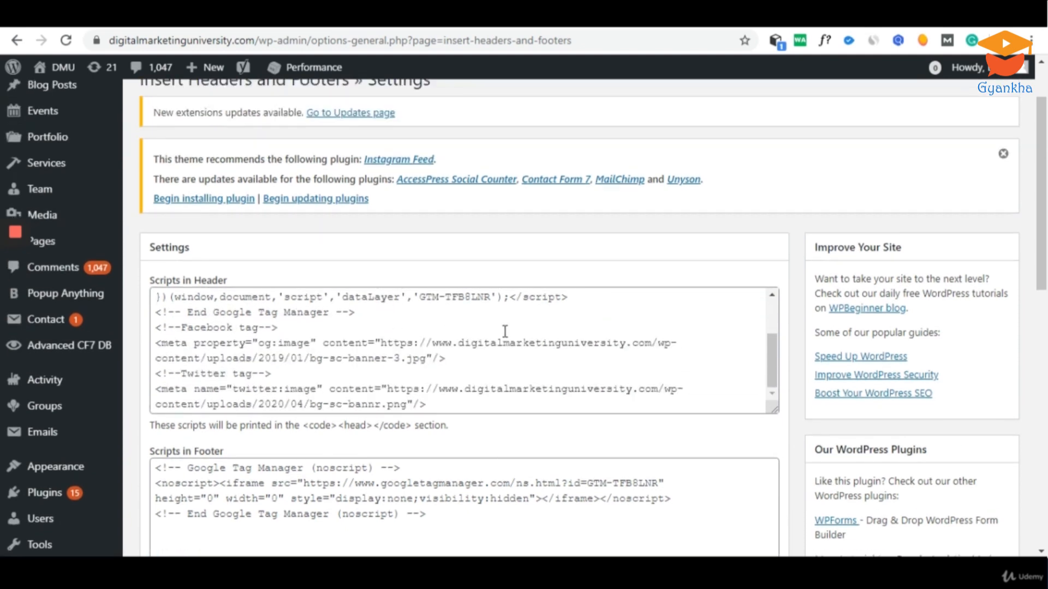
pyautogui.scroll(4, 462, 264)
pyautogui.click(462, 328)
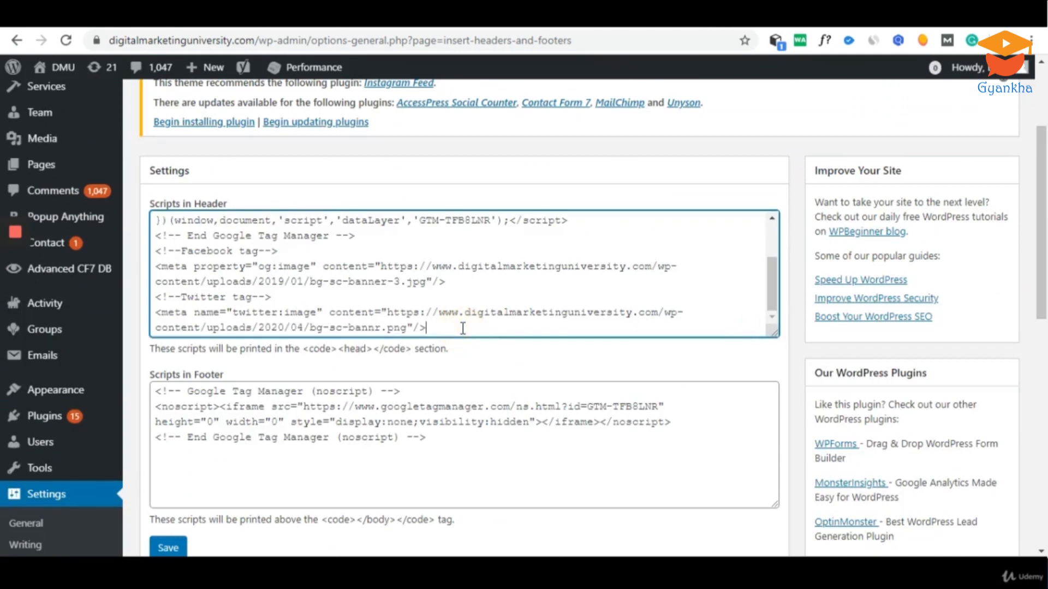
pyautogui.press('Return')
pyautogui.press('Return')
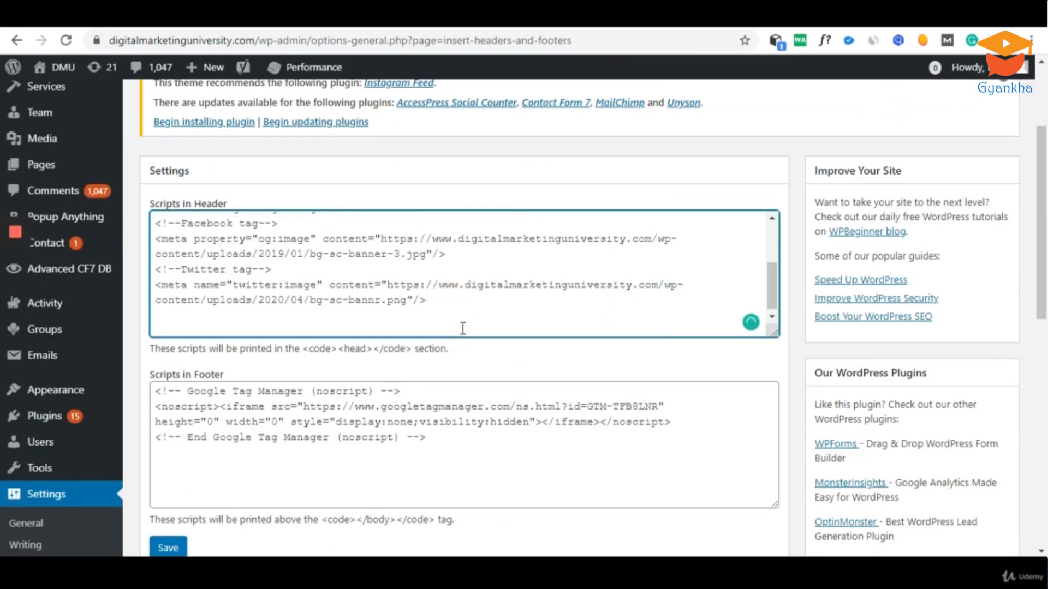
pyautogui.hotkey('ctrl', 'v')
pyautogui.scroll(-1, 441, 303)
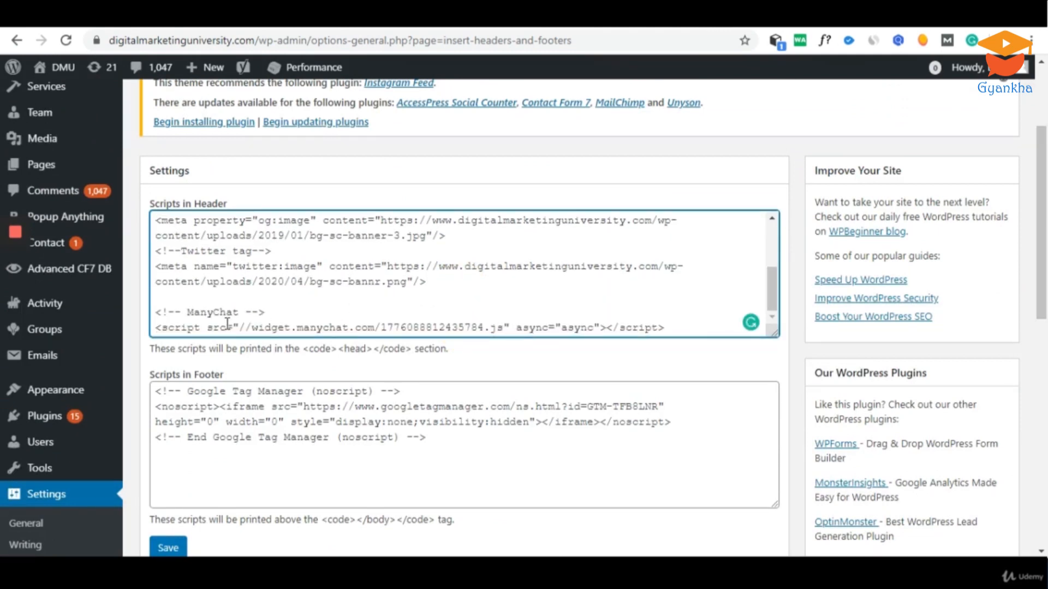
pyautogui.scroll(-4, 588, 369)
pyautogui.click(169, 327)
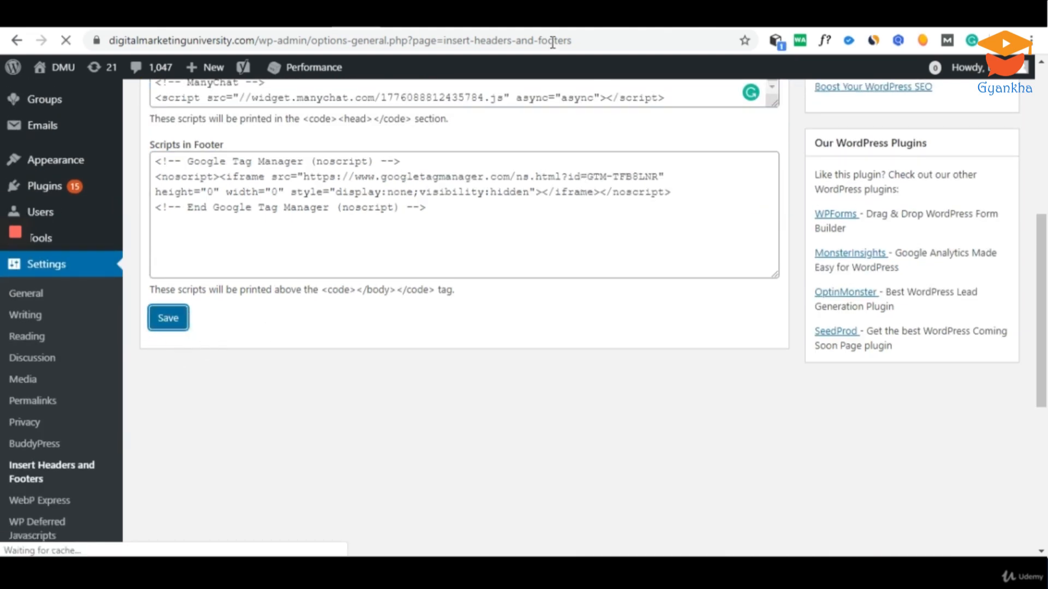
# Step: Return to ManyChat's widget setup, go over the page visibility and device settings, and try to activate and check the widget
pyautogui.click(549, 21)
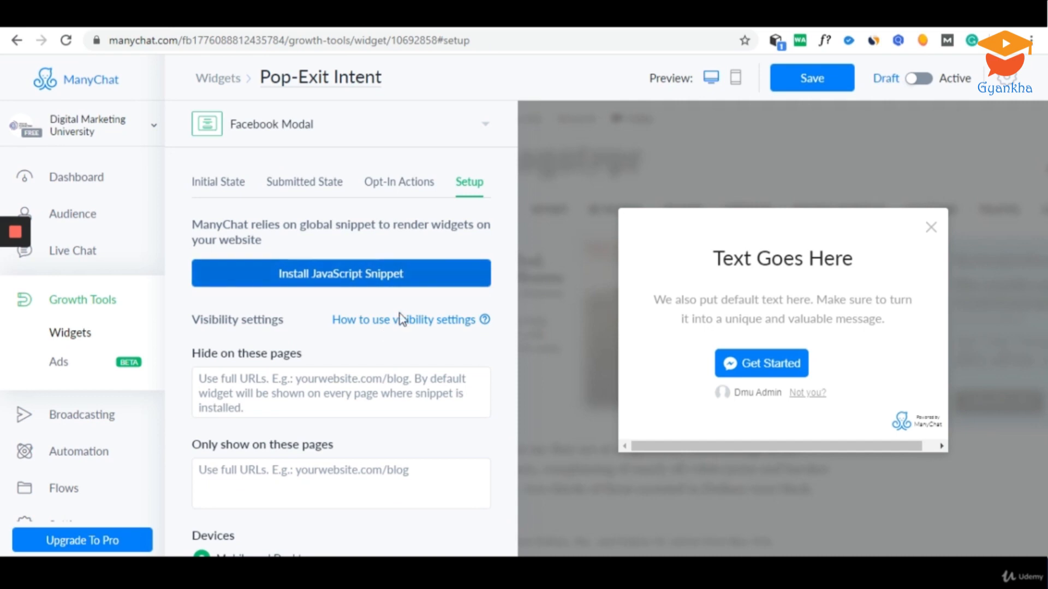
pyautogui.scroll(-3, 380, 331)
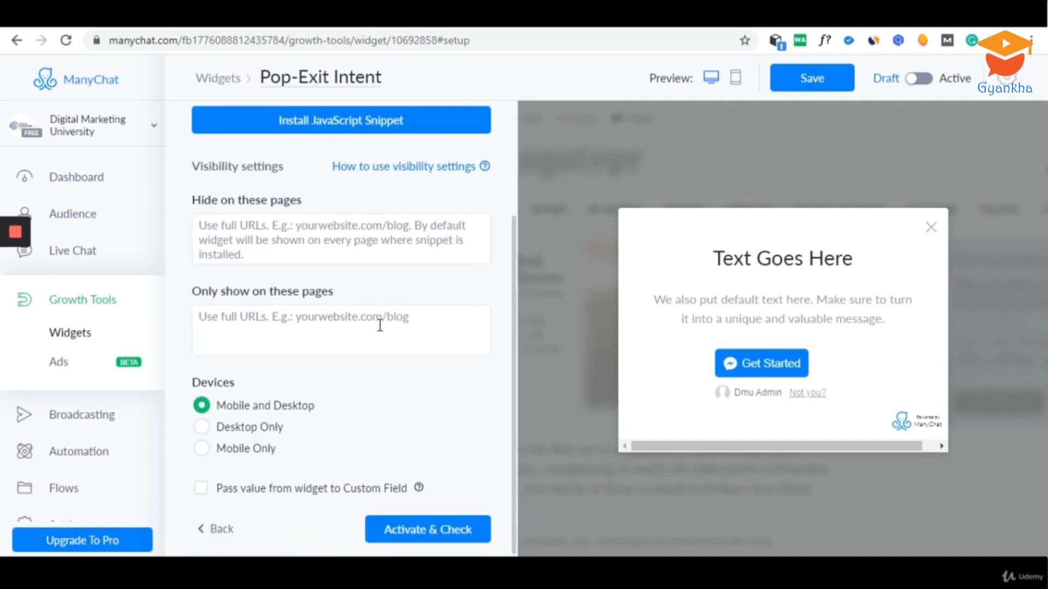
pyautogui.click(338, 233)
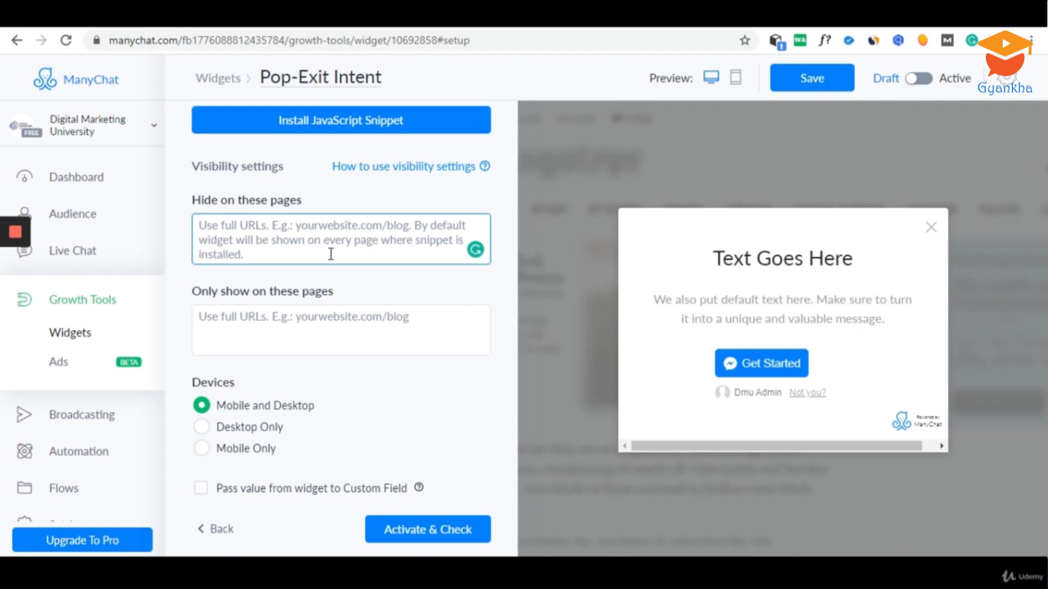
pyautogui.click(337, 224)
pyautogui.click(306, 313)
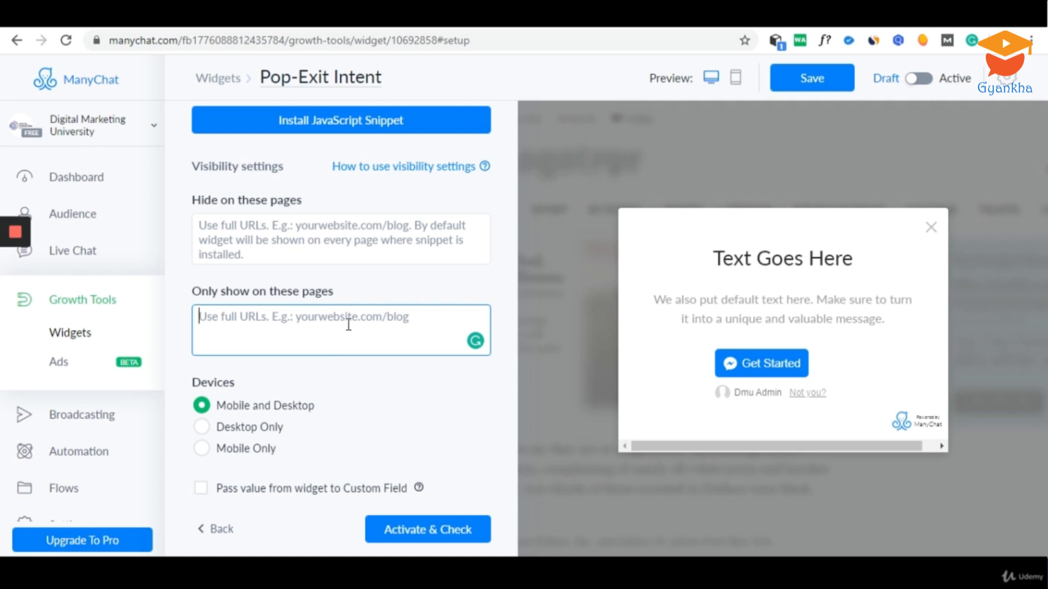
pyautogui.scroll(-1, 348, 324)
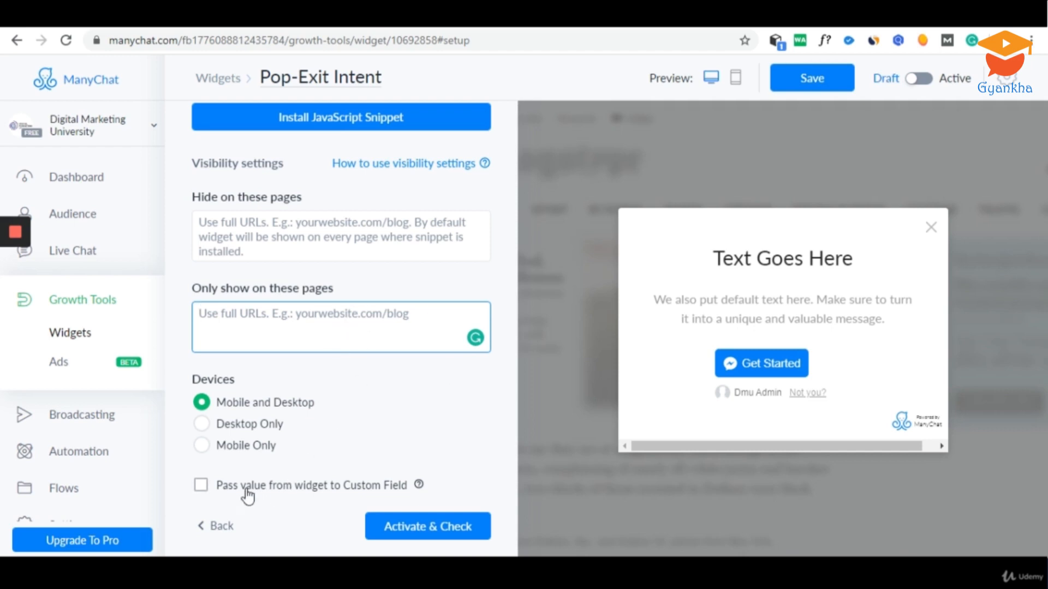
pyautogui.click(430, 530)
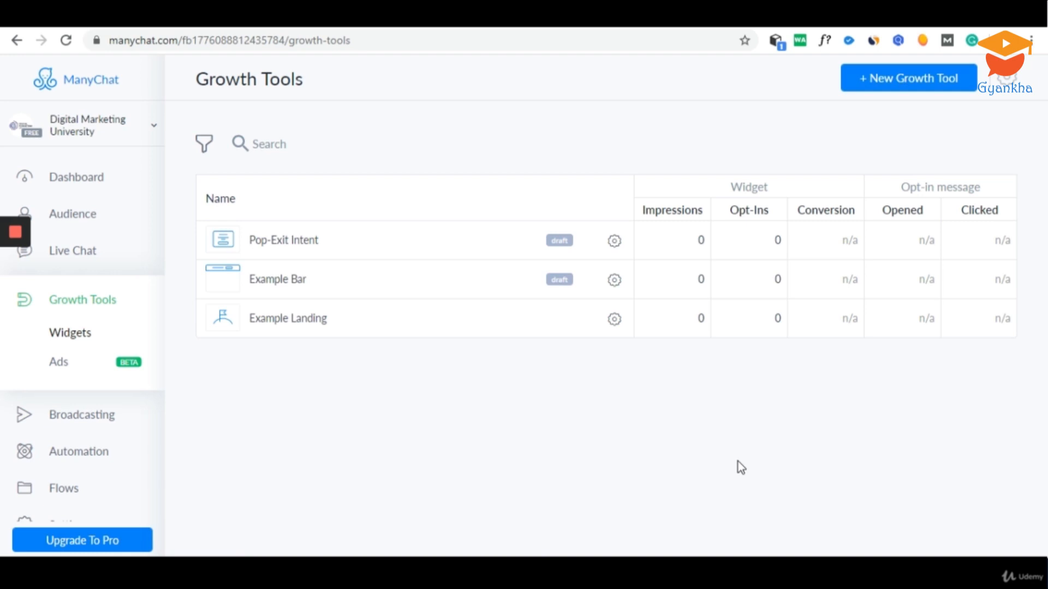
# Step: Open the ManyChat dashboard and view the bot overview's active subscribers chart
pyautogui.click(75, 184)
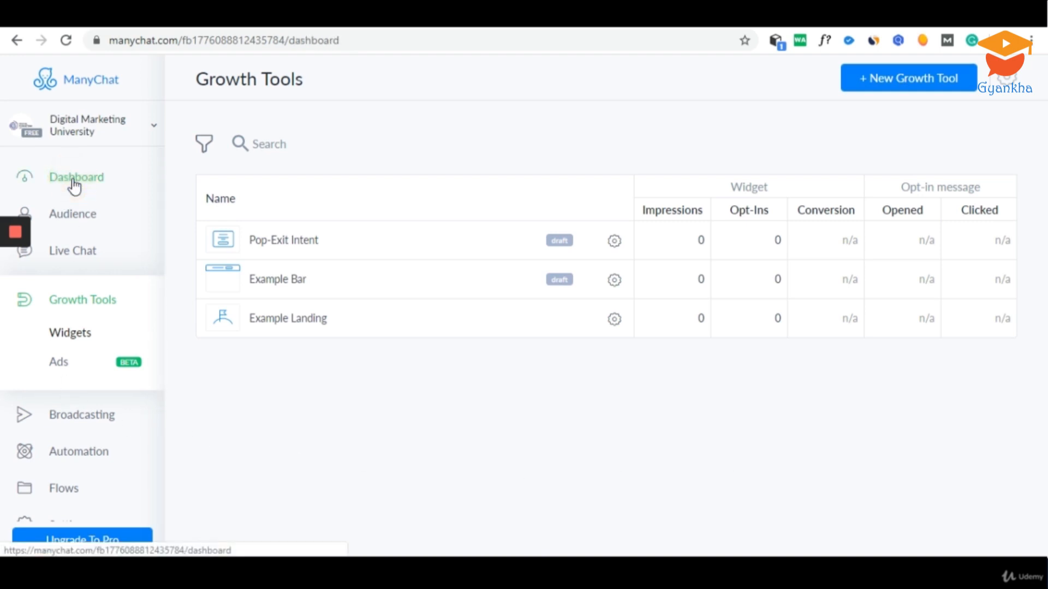
pyautogui.scroll(-4, 559, 297)
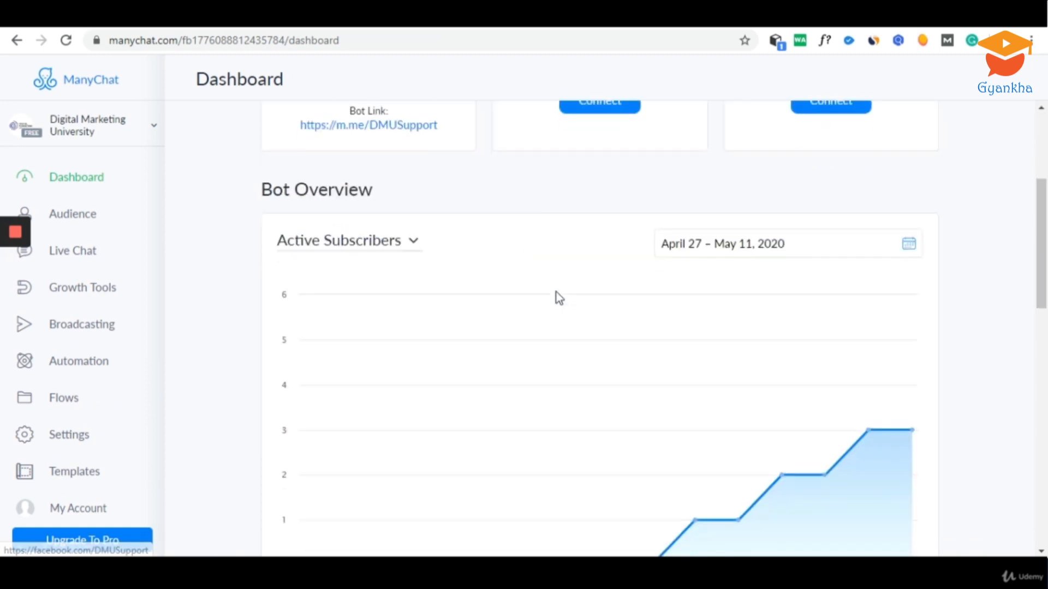
# Step: Review the dashboard's subscriber chart and totals, language and gender breakdowns, content overview and last modified flows
pyautogui.scroll(-4, 556, 294)
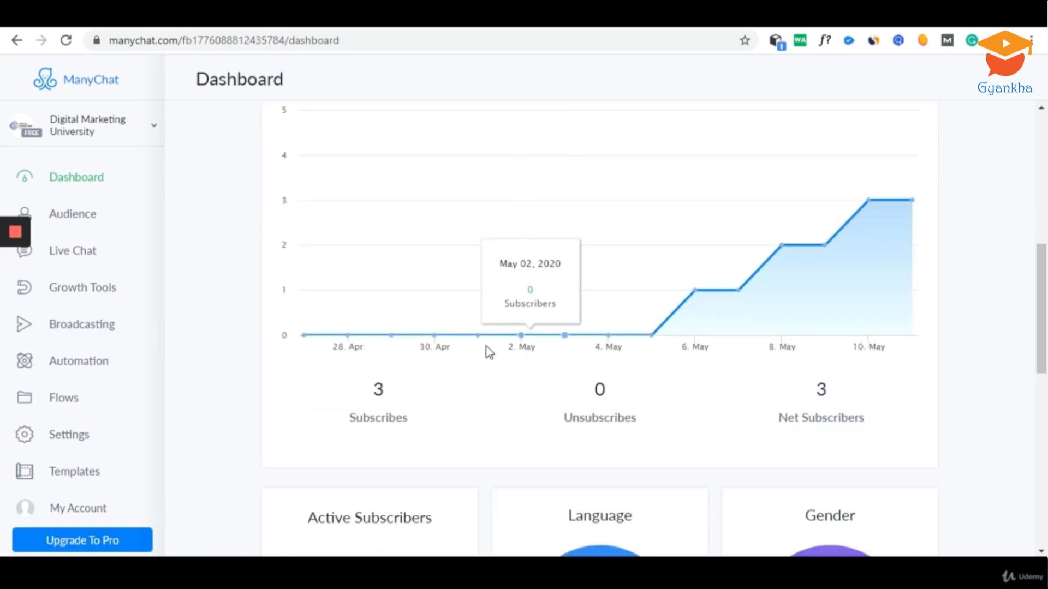
pyautogui.scroll(2, 488, 352)
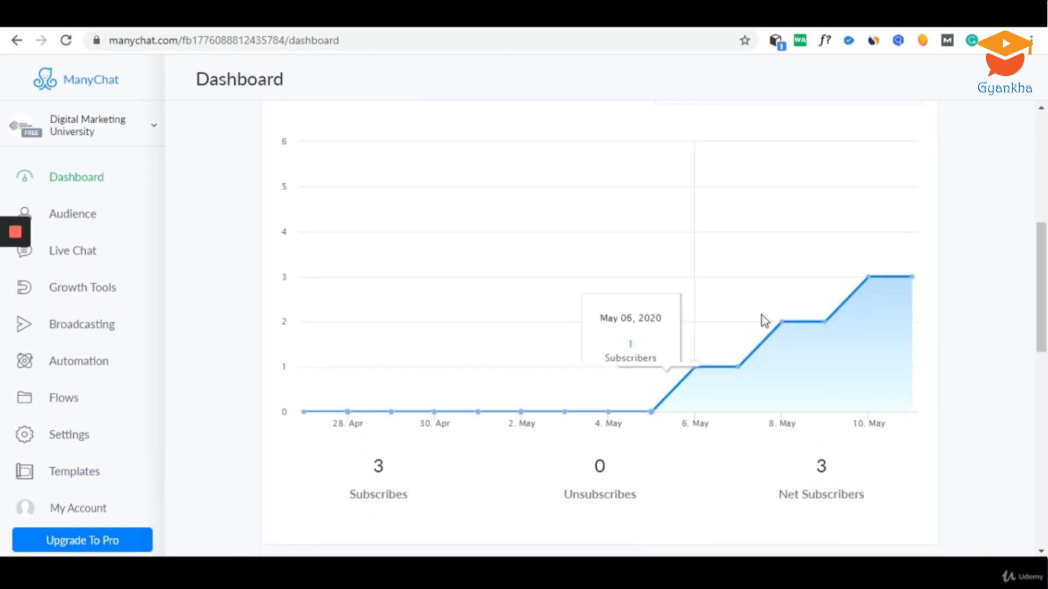
pyautogui.scroll(3, 649, 344)
pyautogui.scroll(-12, 650, 343)
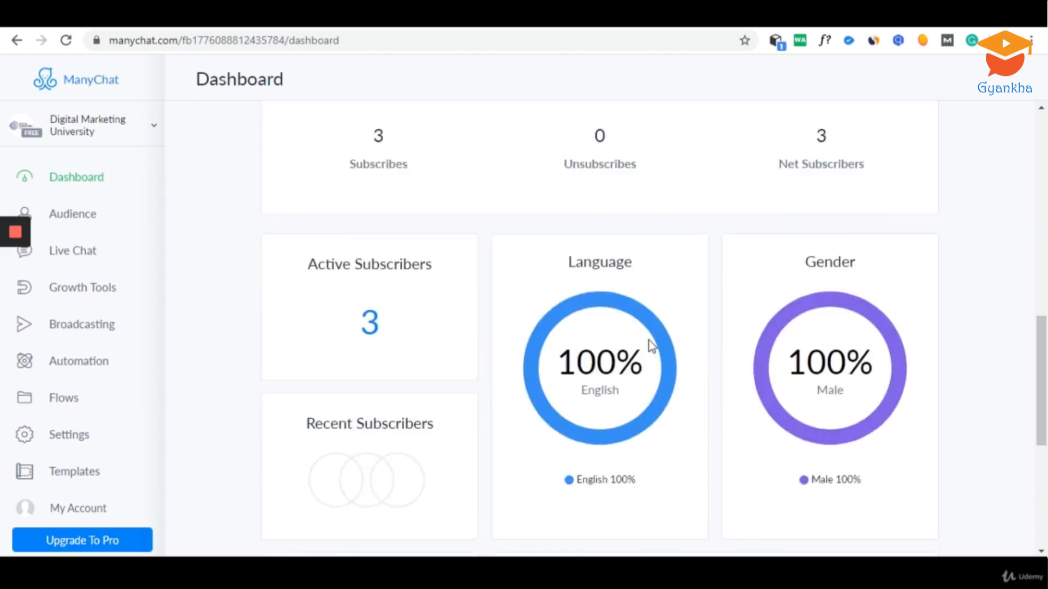
pyautogui.scroll(-3, 650, 342)
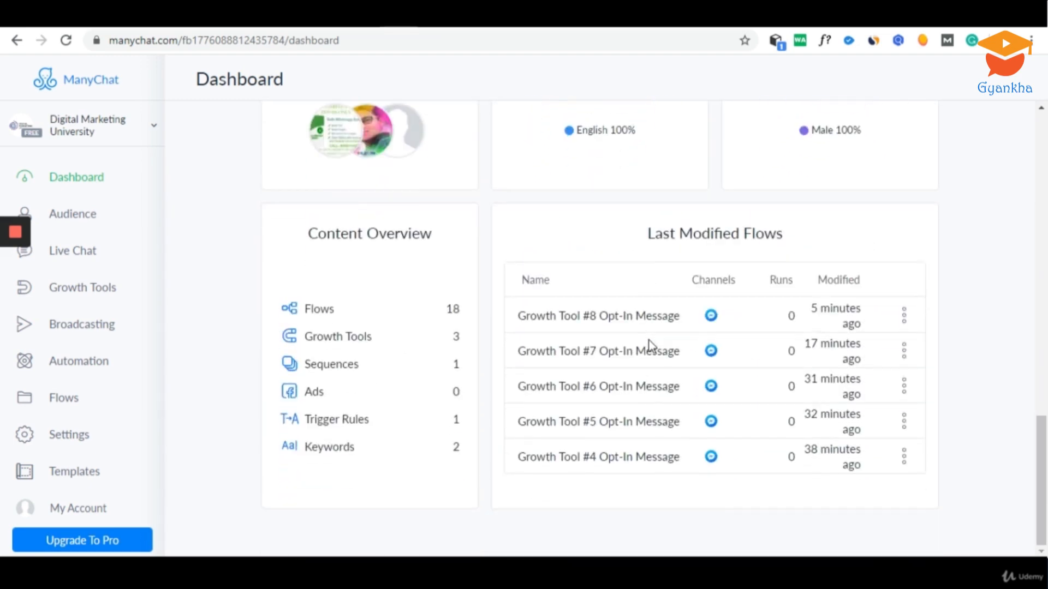
pyautogui.scroll(14, 649, 342)
pyautogui.scroll(5, 652, 346)
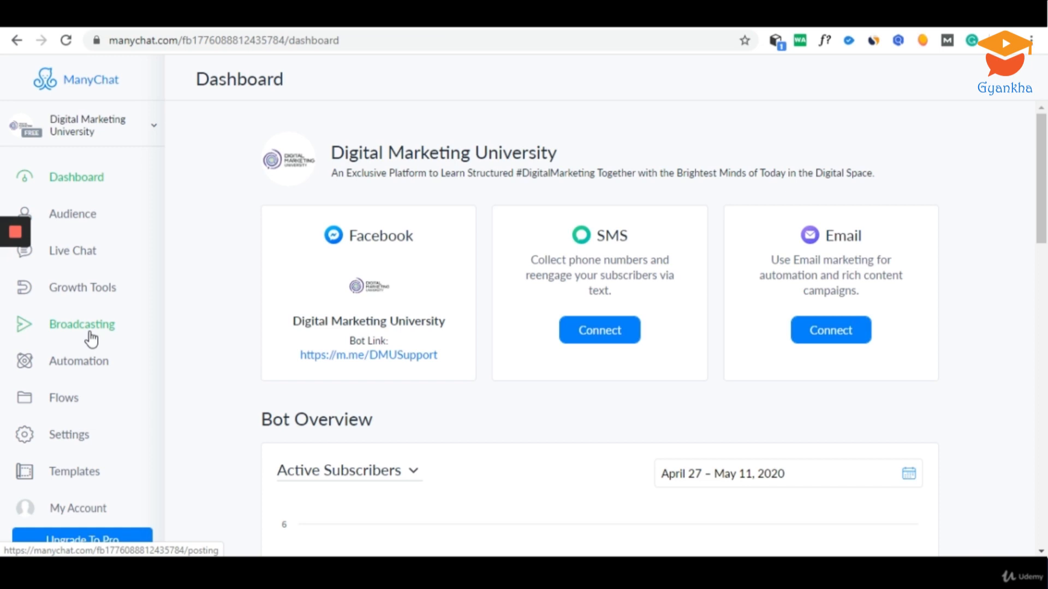
pyautogui.scroll(-10, 528, 351)
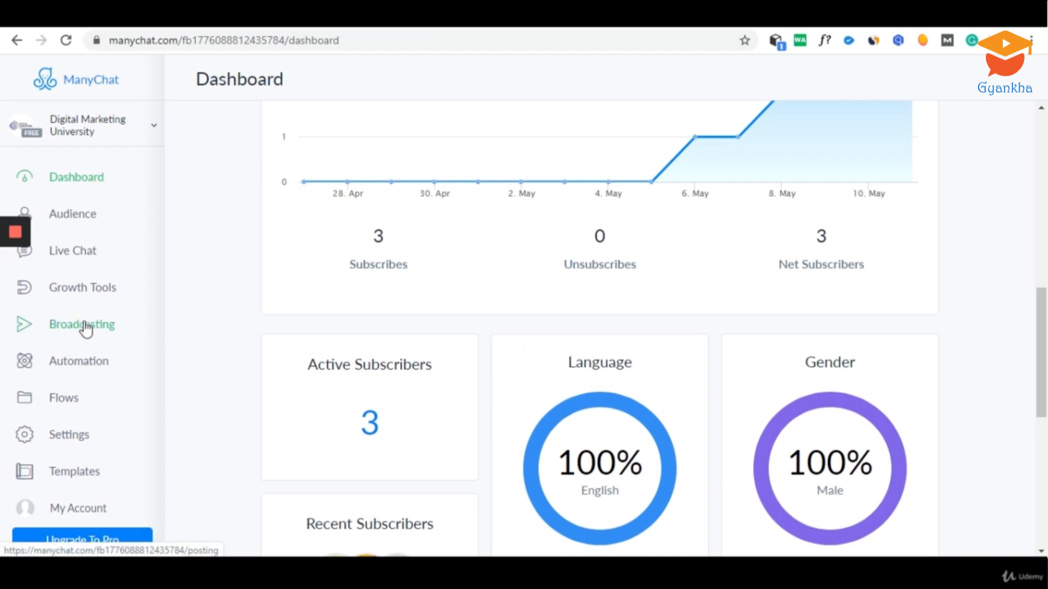
pyautogui.scroll(5, 486, 421)
pyautogui.scroll(-3, 561, 428)
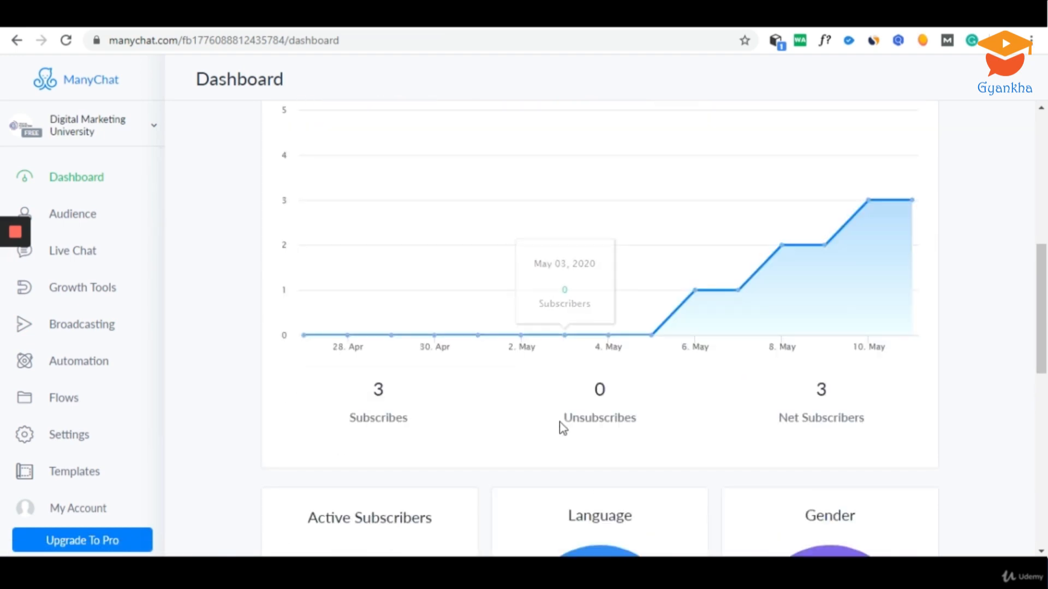
pyautogui.scroll(2, 562, 428)
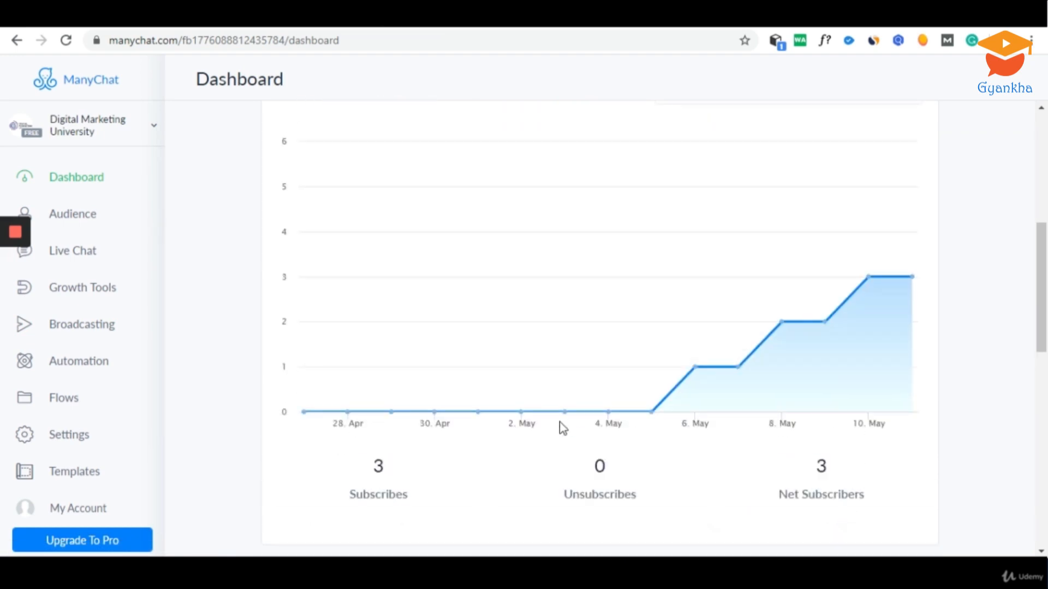